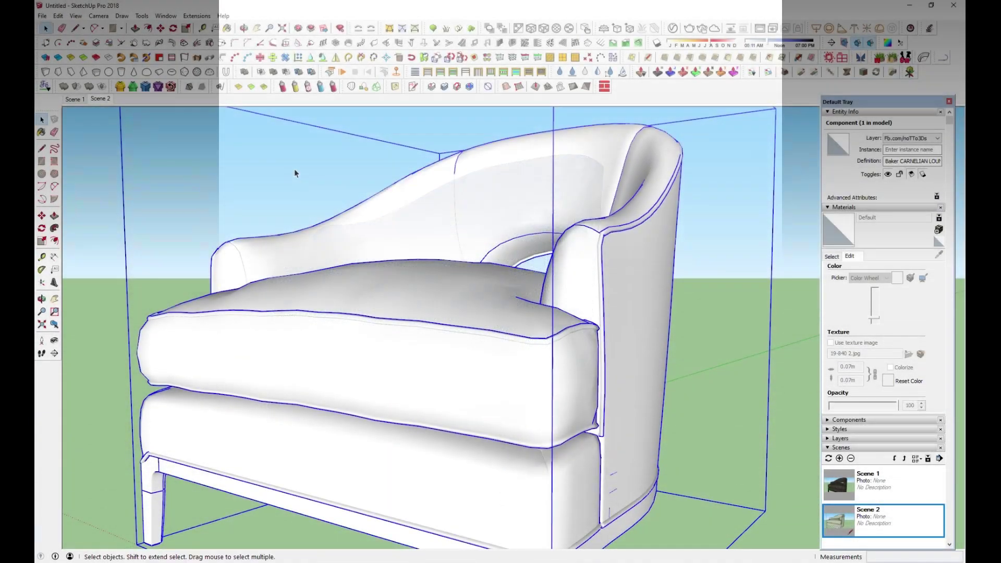
# Select the chair's leg frame group and bring up the V-Ray Asset Editor.
pyautogui.scroll(-3, 447, 311)
pyautogui.moveTo(726, 351)
pyautogui.mouseDown(button='middle')
pyautogui.moveTo(394, 308)
pyautogui.moveTo(393, 358)
pyautogui.moveTo(566, 402)
pyautogui.moveTo(578, 449)
pyautogui.mouseUp(button='middle')
pyautogui.press('space')
pyautogui.scroll(3, 339, 346)
pyautogui.click(579, 448)
pyautogui.scroll(2, 577, 456)
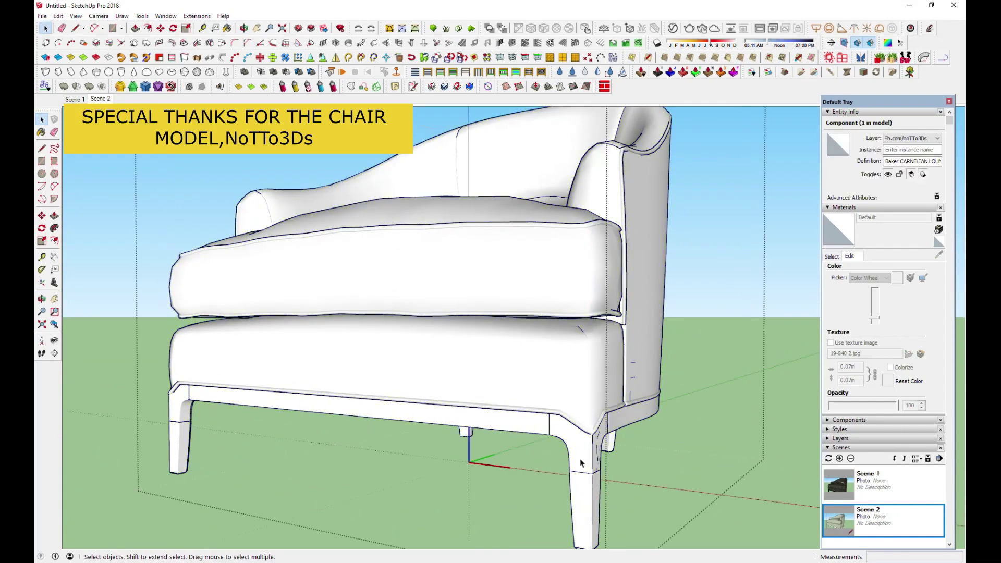
pyautogui.click(673, 29)
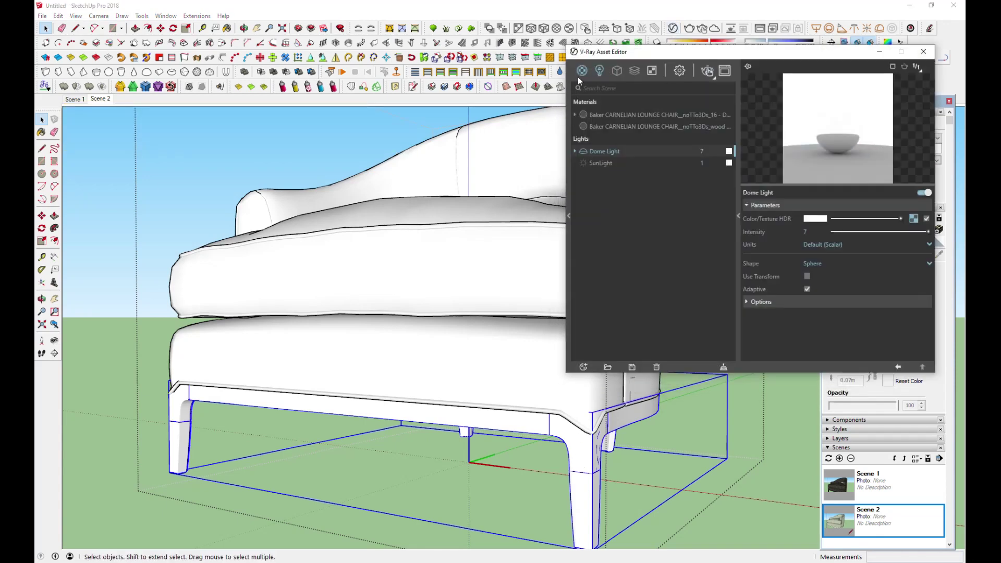
# Apply Laminate D02 120cm from the V-Ray Wood & Laminate library to the leg frame.
pyautogui.click(582, 71)
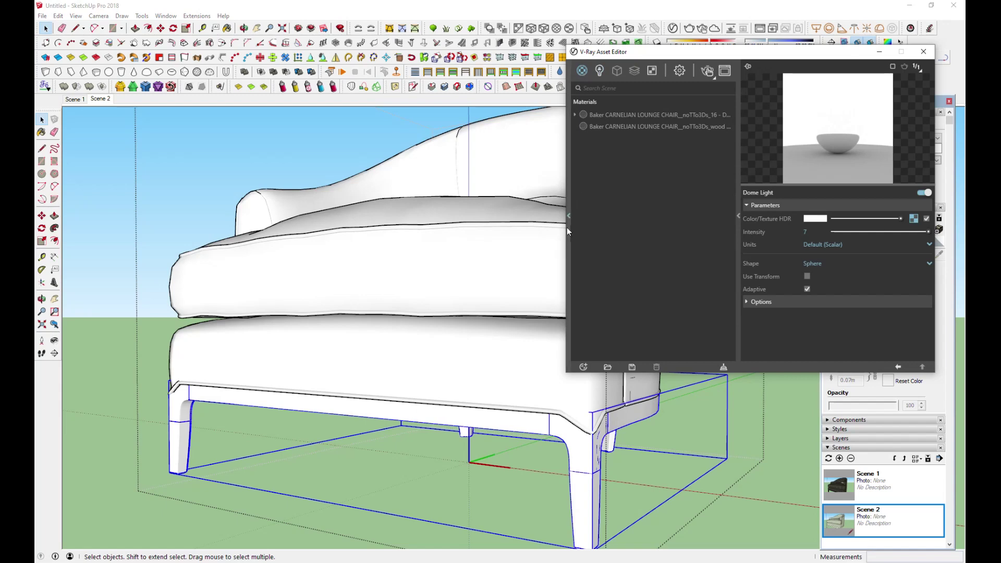
pyautogui.click(568, 216)
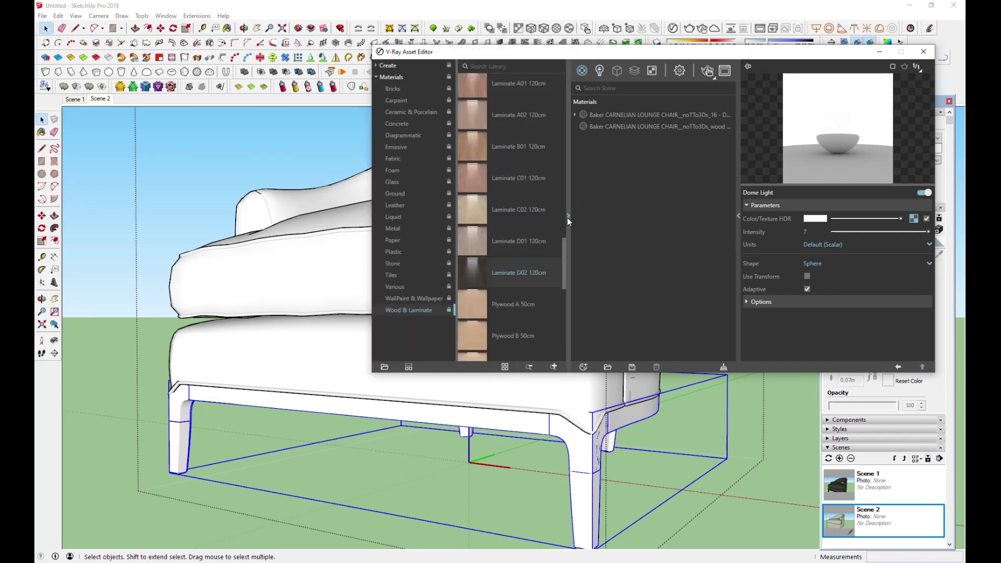
pyautogui.rightClick(519, 273)
pyautogui.click(537, 293)
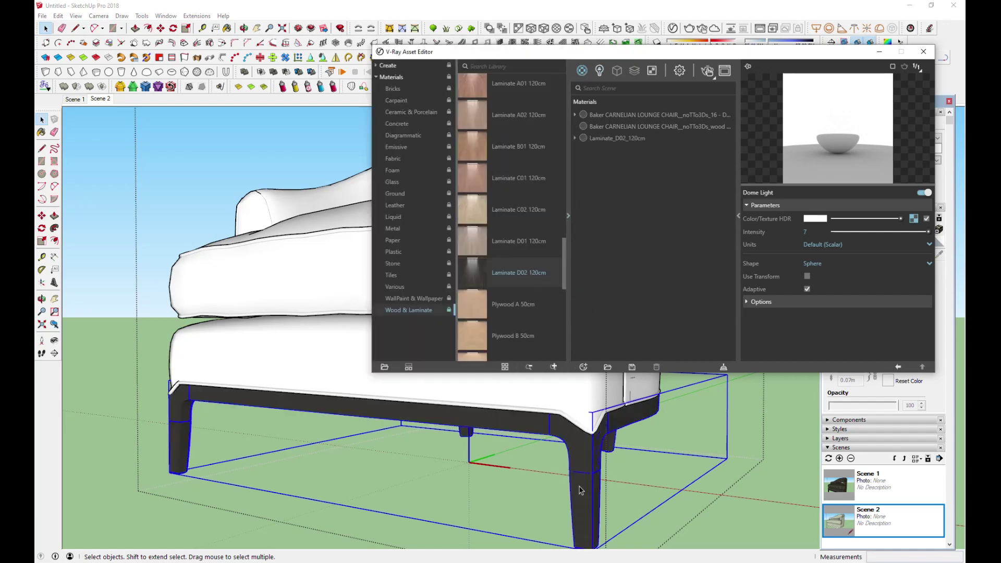
pyautogui.scroll(1, 583, 493)
pyautogui.scroll(1, 583, 492)
pyautogui.scroll(1, 583, 493)
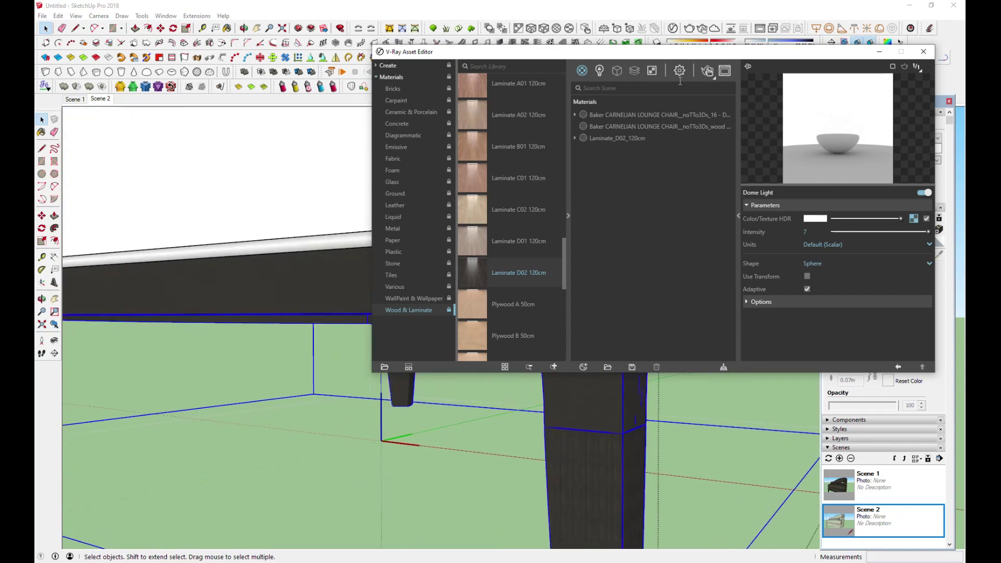
# Move the Asset Editor aside and select the chair's upholstered body group.
pyautogui.moveTo(694, 55); pyautogui.dragTo(353, 26)
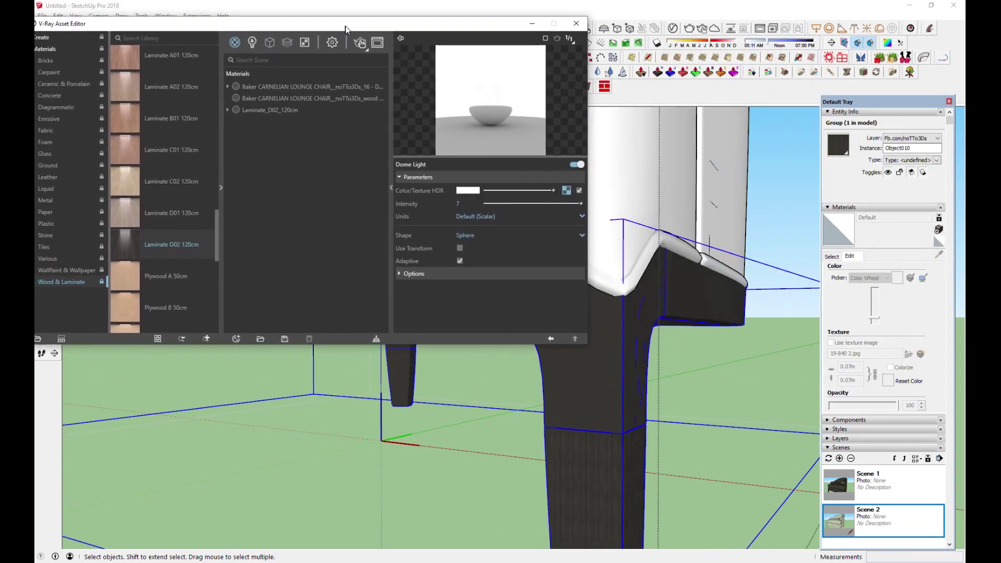
pyautogui.click(595, 395)
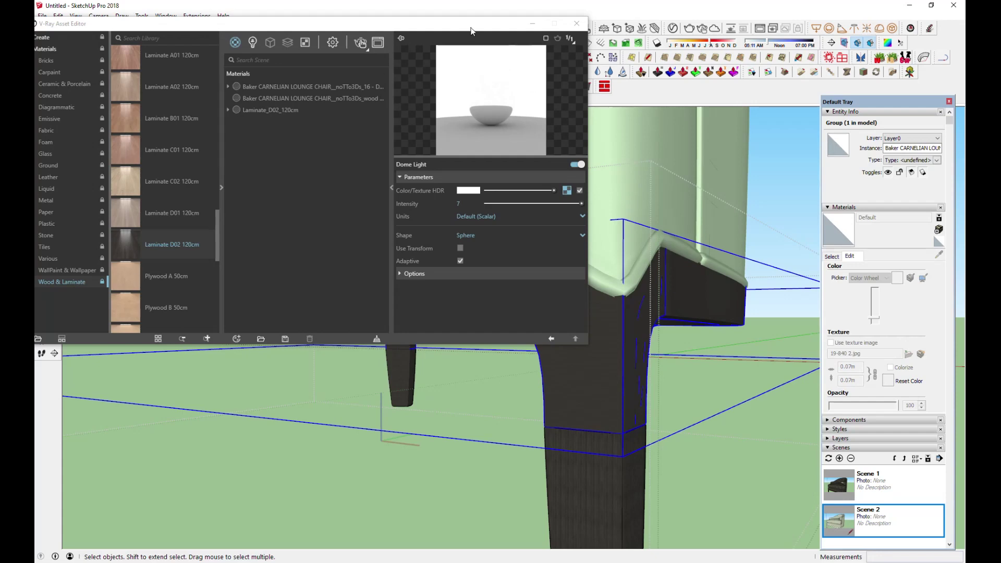
pyautogui.moveTo(472, 31); pyautogui.dragTo(416, 85)
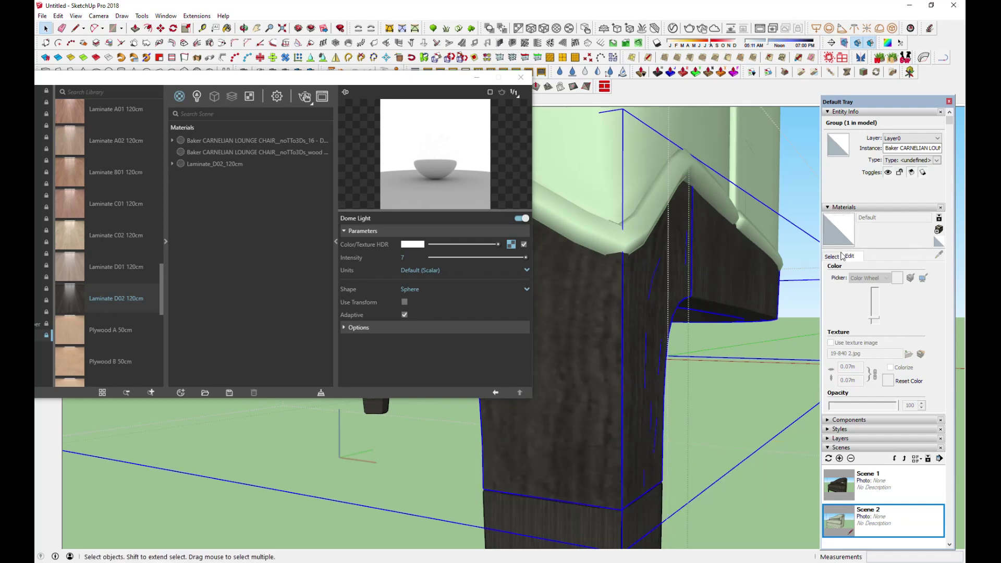
pyautogui.scroll(-5, 662, 288)
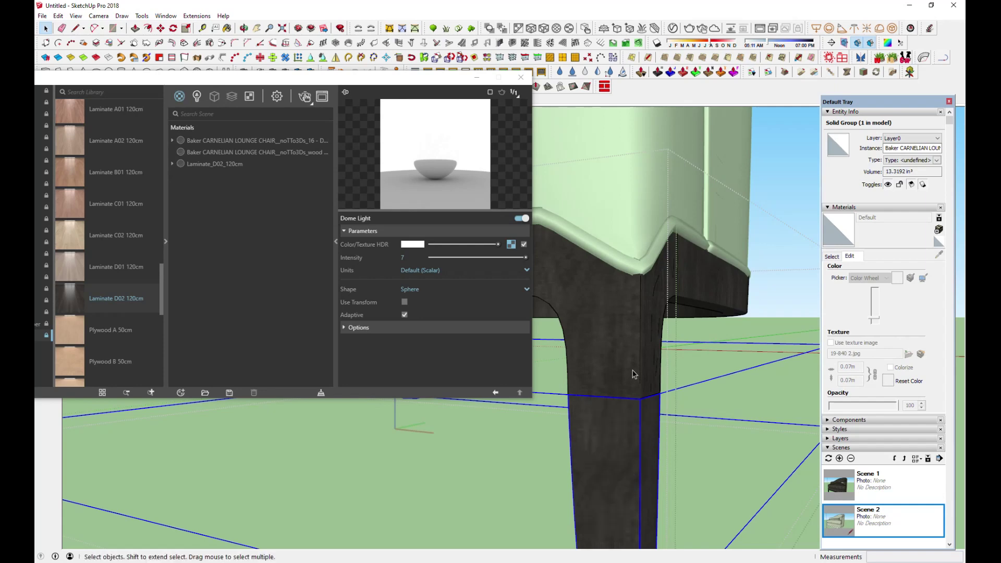
# Sample the leg frame's wood material from the chair base for editing.
pyautogui.scroll(-3, 633, 374)
pyautogui.moveTo(632, 386)
pyautogui.mouseDown(button='middle')
pyautogui.moveTo(527, 412)
pyautogui.moveTo(511, 444)
pyautogui.mouseUp(button='middle')
pyautogui.scroll(3, 511, 444)
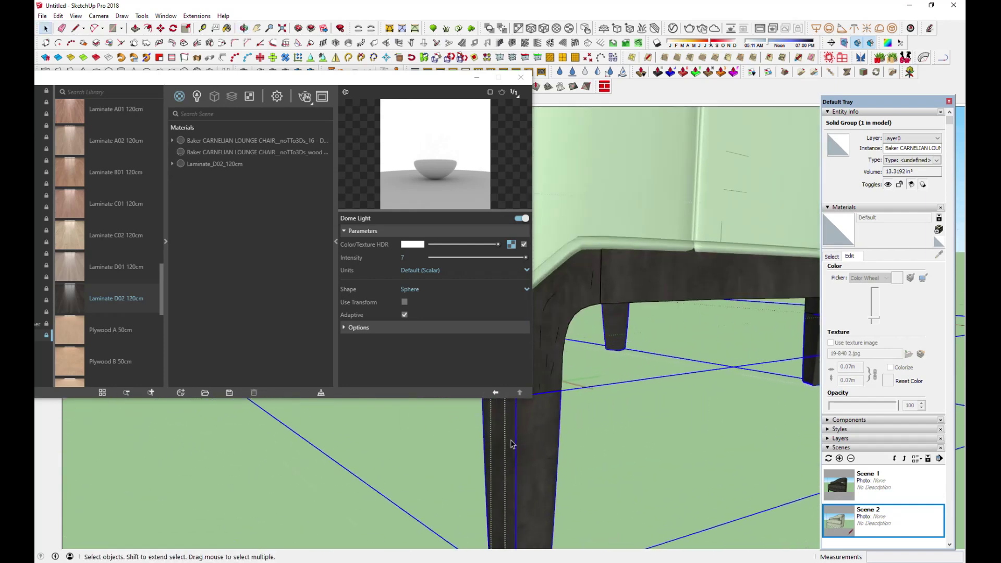
pyautogui.scroll(2, 511, 444)
pyautogui.scroll(-1, 511, 444)
pyautogui.moveTo(510, 442); pyautogui.dragTo(682, 375, button='middle')
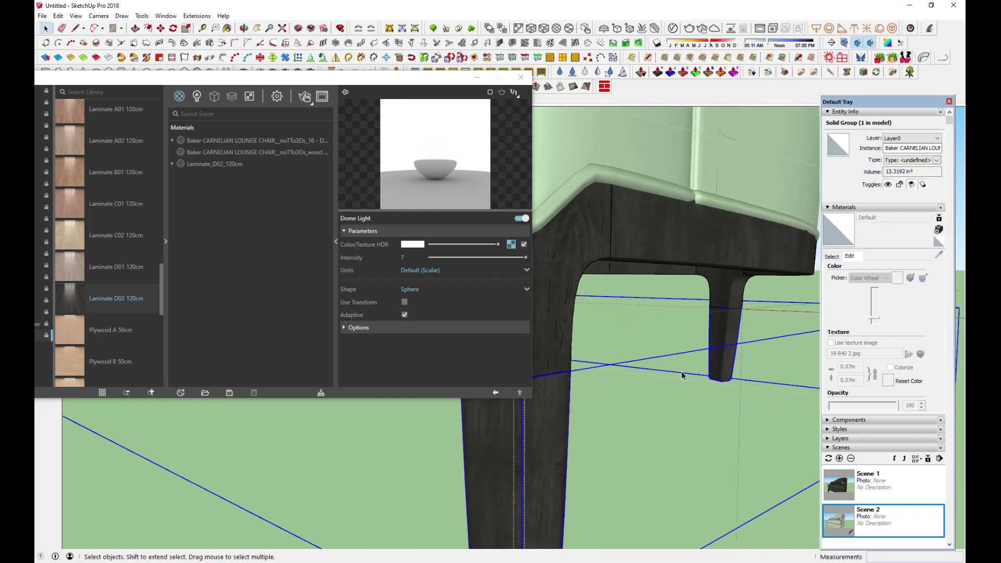
pyautogui.click(833, 256)
pyautogui.click(939, 255)
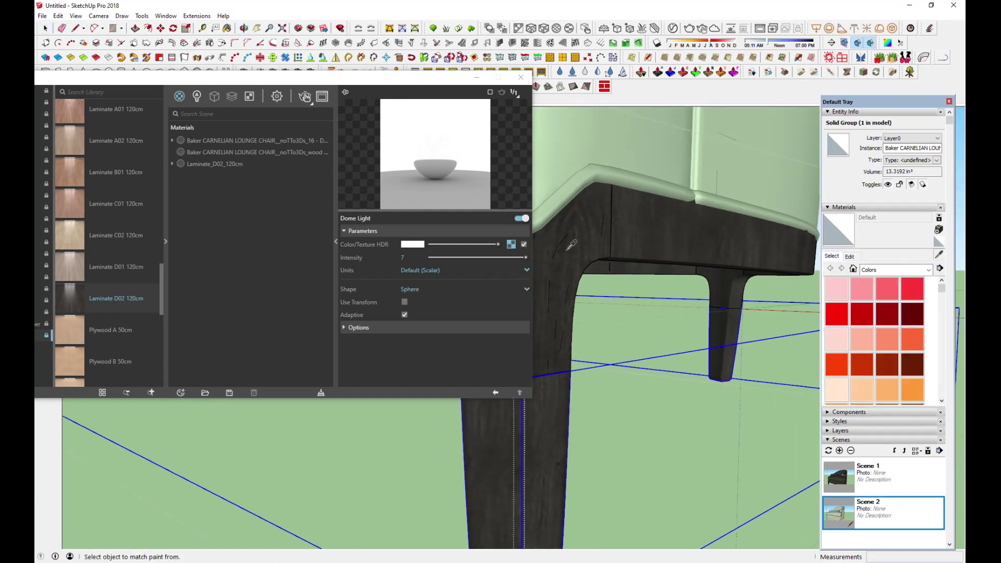
pyautogui.click(571, 245)
pyautogui.click(849, 256)
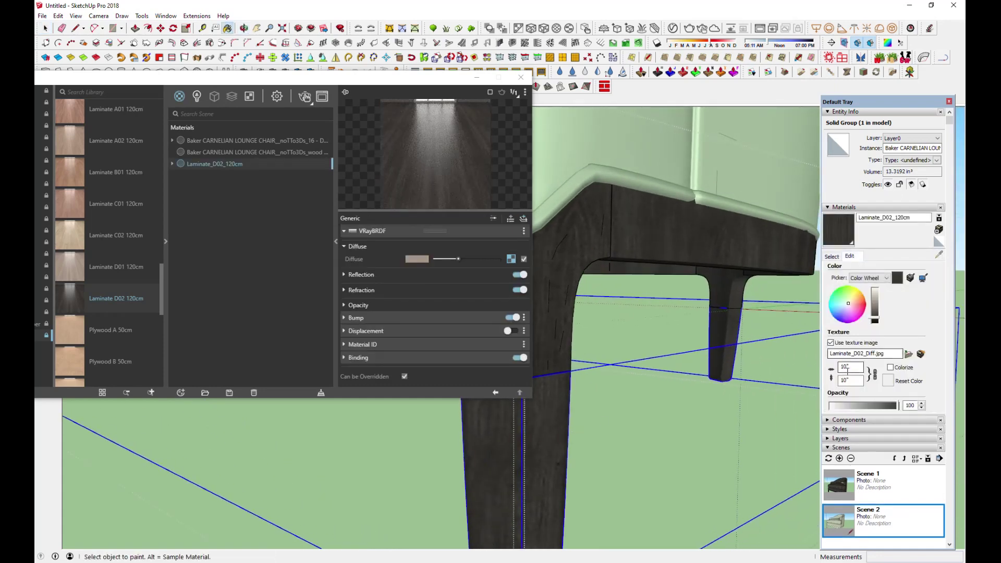
# Set the wood texture size to 3 inches after trying 4 and 1, and close the Asset Editor.
pyautogui.write('4')
pyautogui.press('Return')
pyautogui.moveTo(695, 380)
pyautogui.mouseDown(button='middle')
pyautogui.moveTo(718, 373)
pyautogui.moveTo(709, 373)
pyautogui.mouseUp(button='middle')
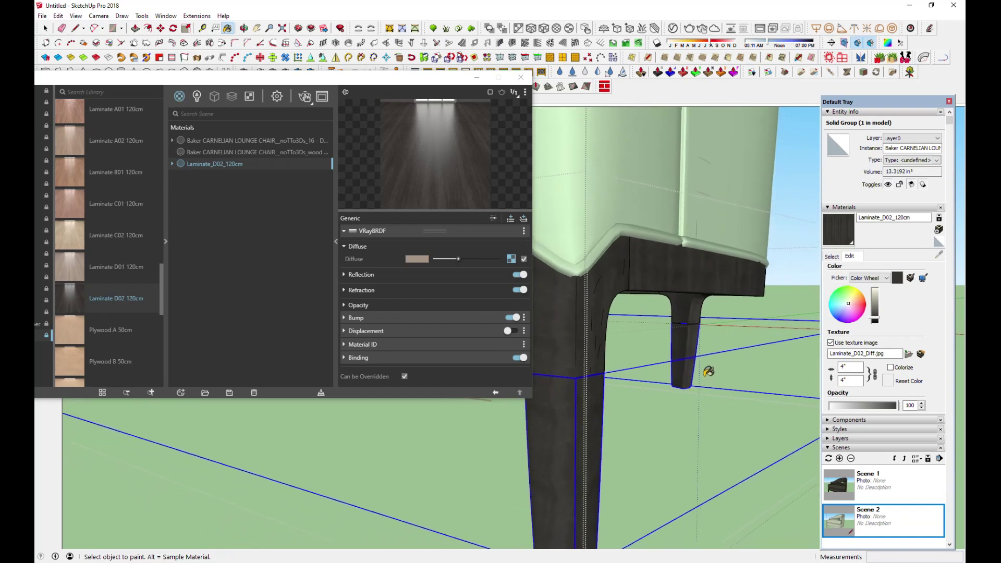
pyautogui.write('1')
pyautogui.press('Return')
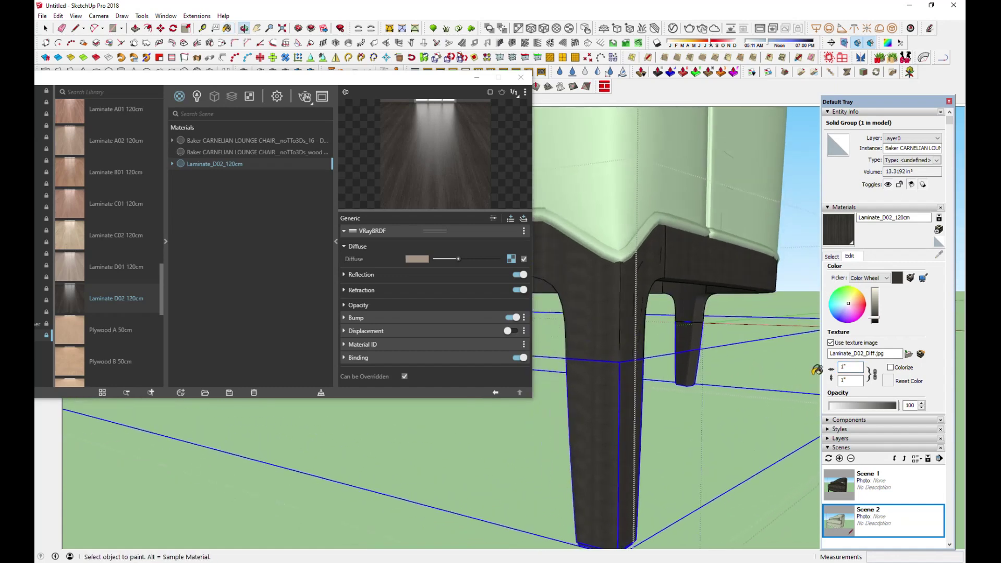
pyautogui.write('3')
pyautogui.press('Return')
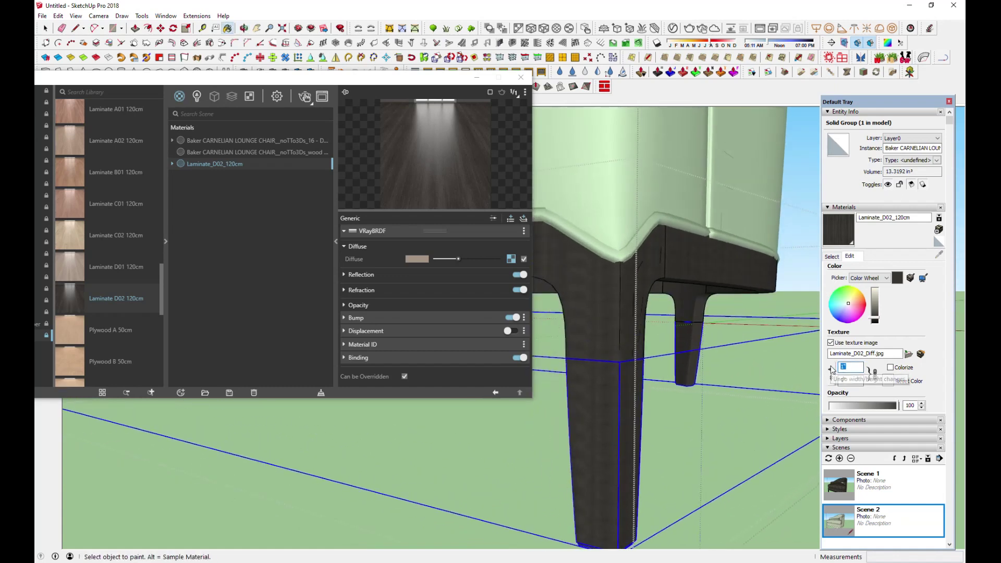
pyautogui.click(476, 78)
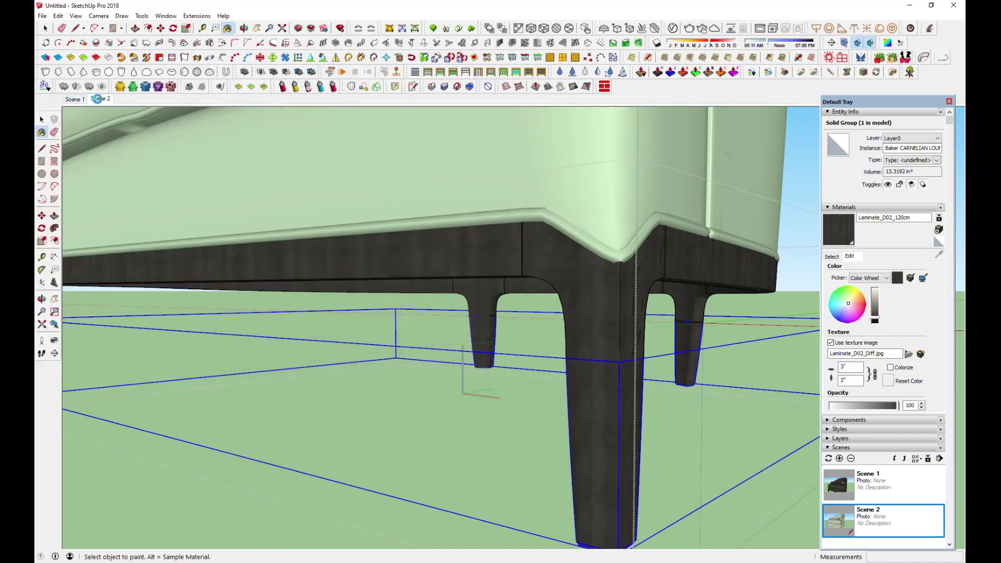
# From the Scene 2 camera with nothing selected, start a V-Ray interactive render and arrange its windows.
pyautogui.click(96, 99)
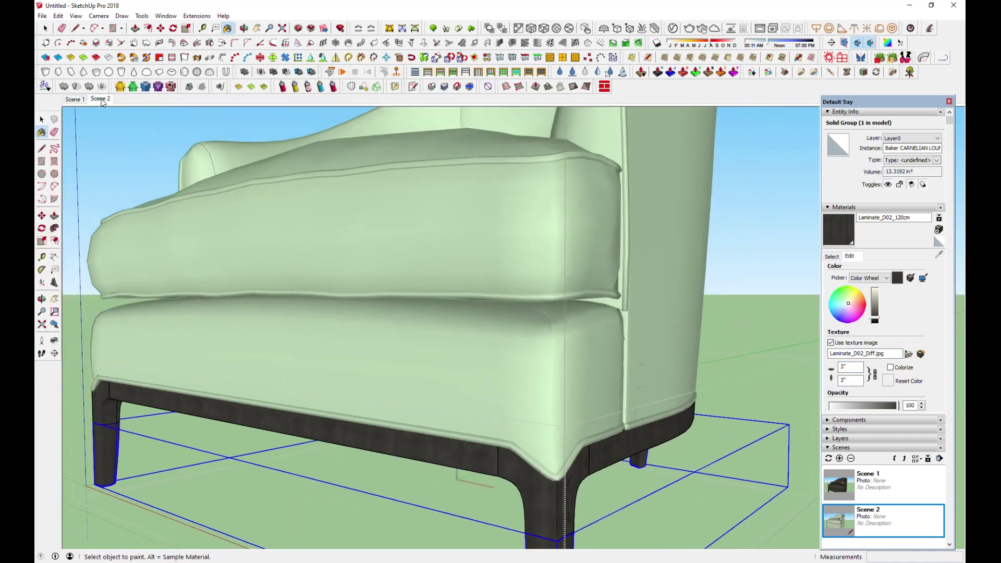
pyautogui.press('space')
pyautogui.click(239, 167)
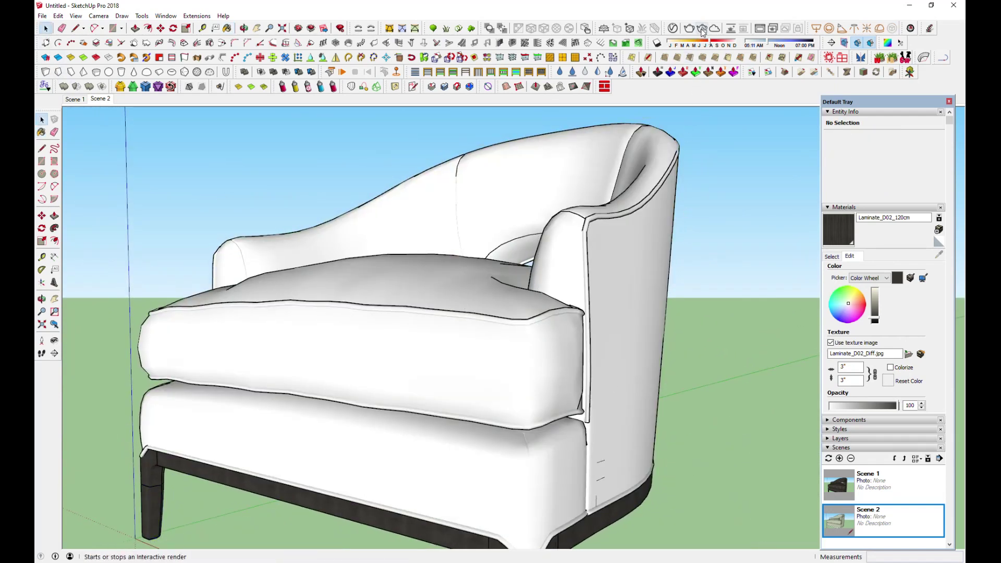
pyautogui.click(702, 28)
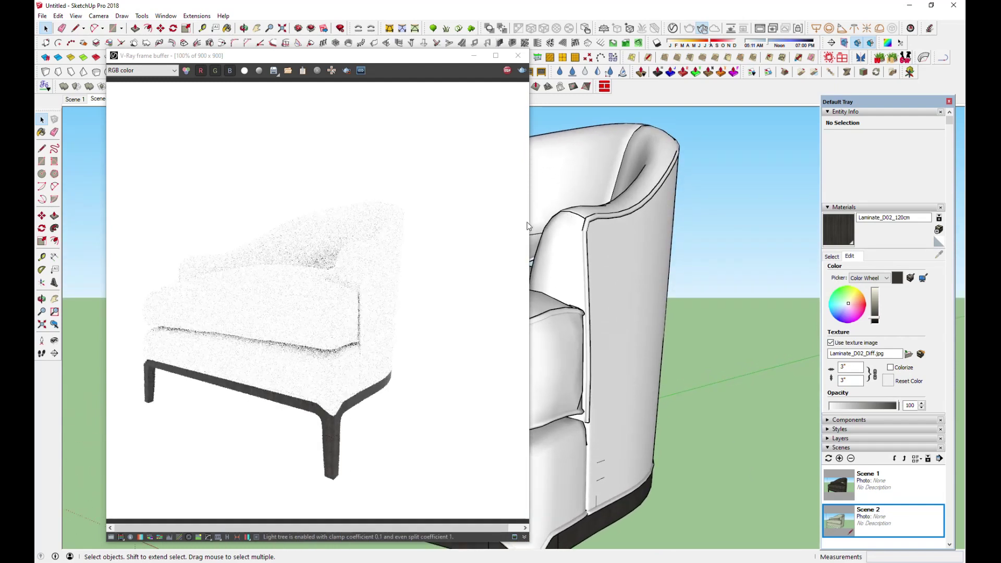
pyautogui.moveTo(425, 58); pyautogui.dragTo(371, 53)
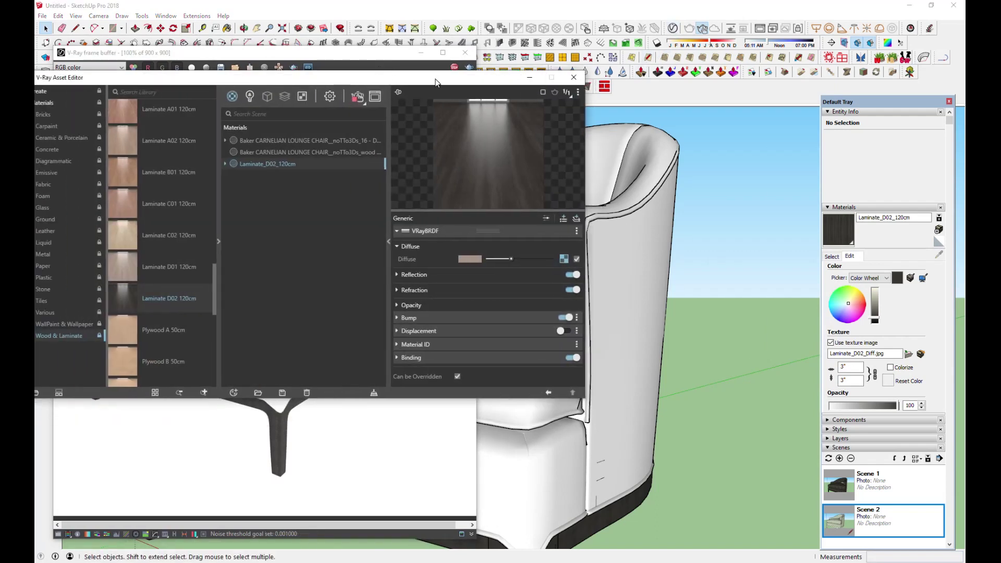
pyautogui.moveTo(379, 73); pyautogui.dragTo(667, 85)
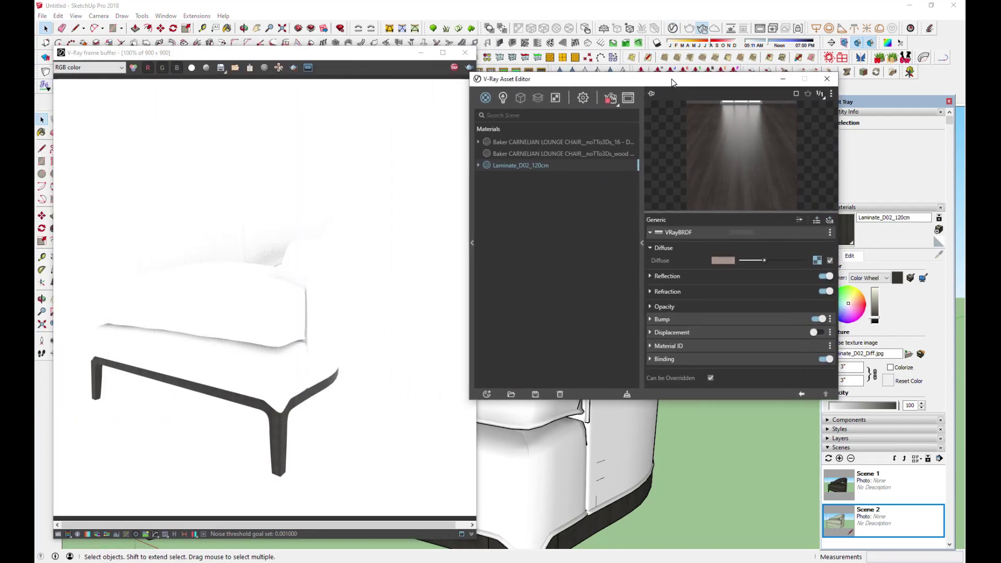
# Create a new Generic material with a Falloff texture as its diffuse colour.
pyautogui.click(488, 395)
pyautogui.moveTo(503, 381)
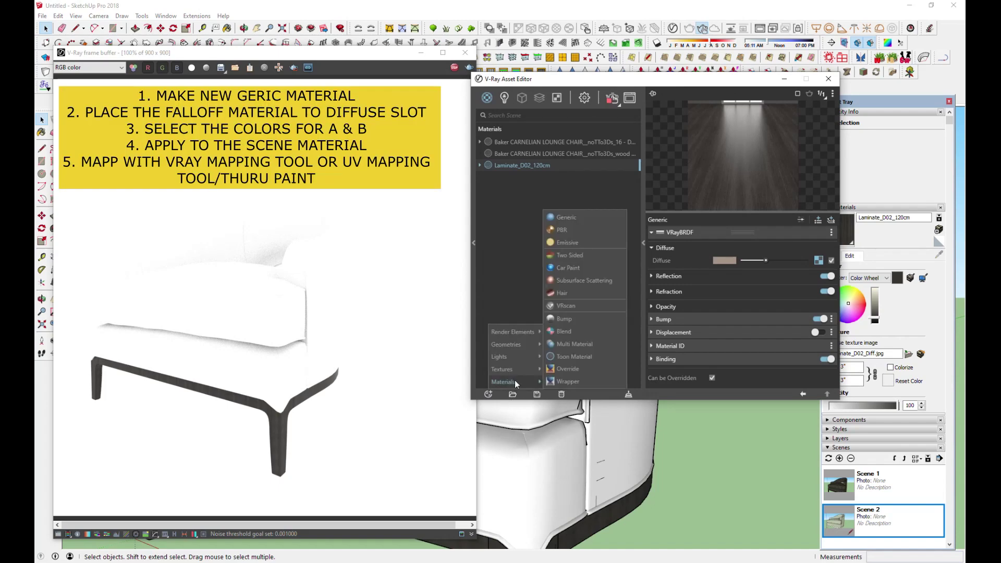
pyautogui.click(570, 217)
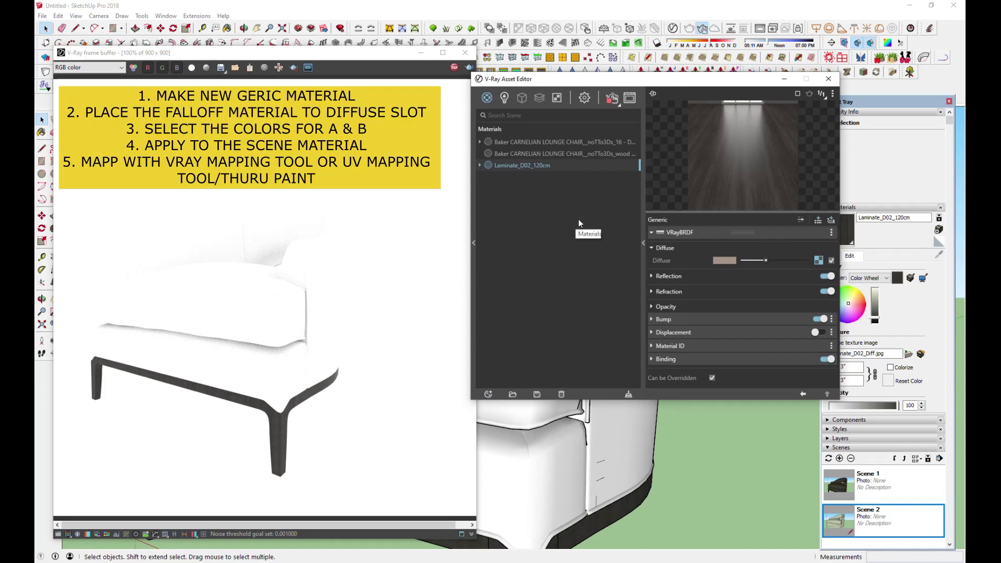
pyautogui.click(819, 261)
pyautogui.scroll(-4, 794, 201)
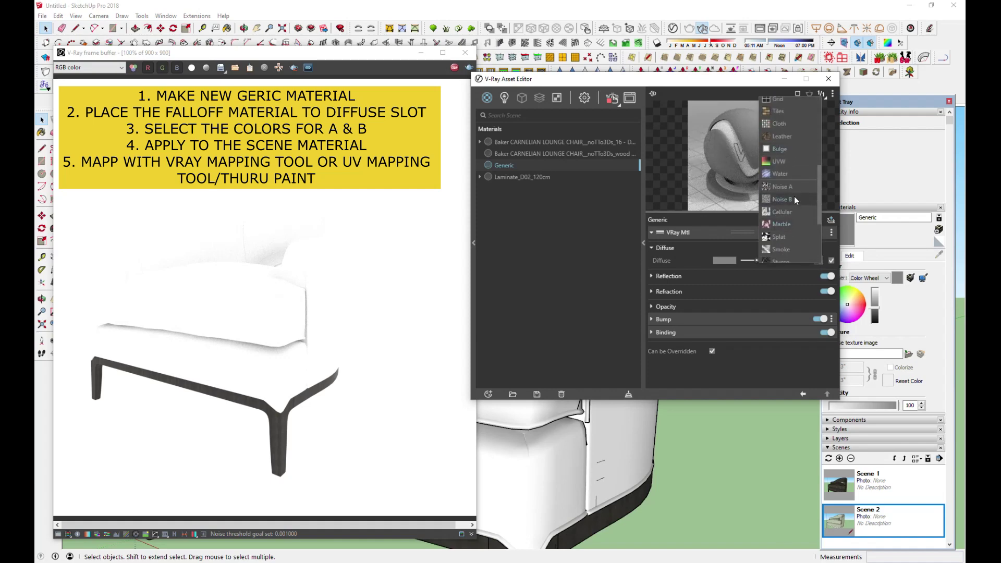
pyautogui.scroll(-1, 793, 227)
pyautogui.scroll(-1, 792, 227)
pyautogui.scroll(-1, 791, 237)
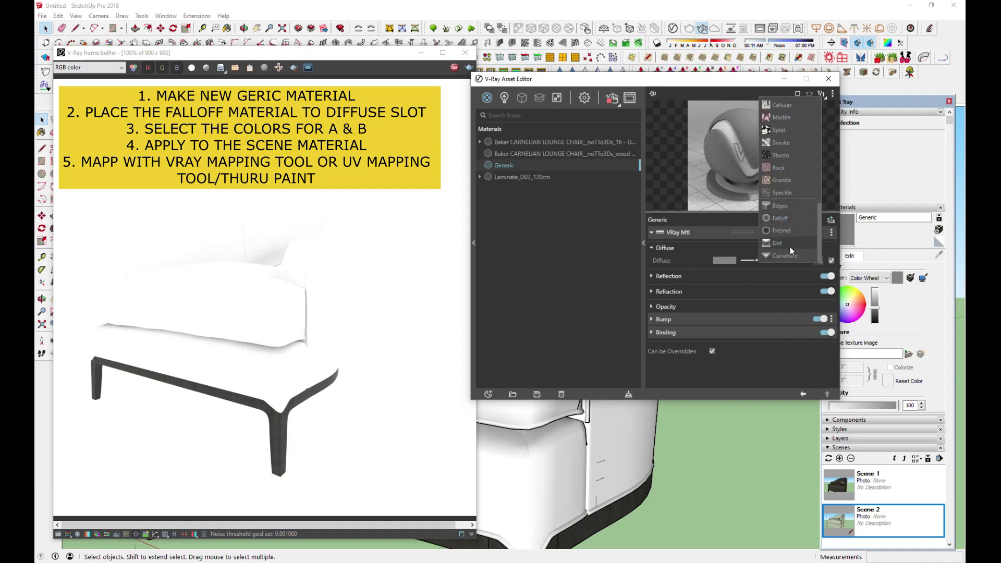
pyautogui.click(787, 219)
# Darken the falloff's Color B to a mid grey and bring up Color A's picker.
pyautogui.moveTo(754, 83); pyautogui.dragTo(747, 52)
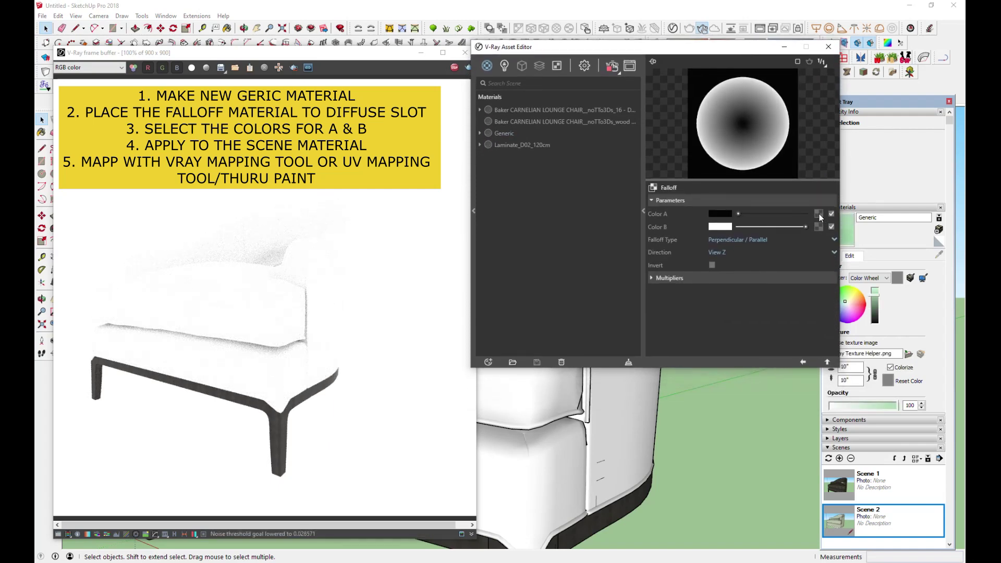
pyautogui.moveTo(786, 227); pyautogui.dragTo(765, 228)
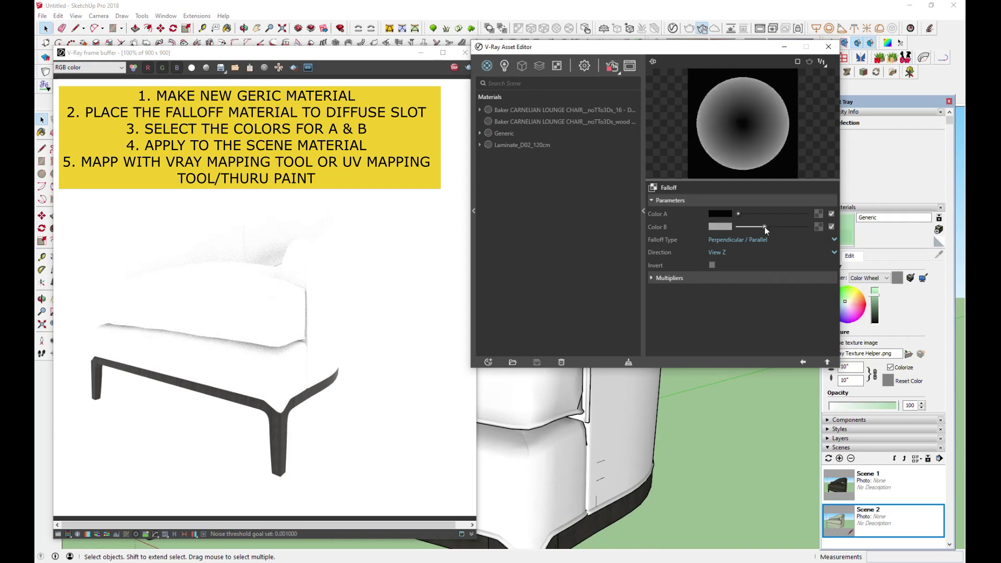
pyautogui.moveTo(764, 227); pyautogui.dragTo(760, 227)
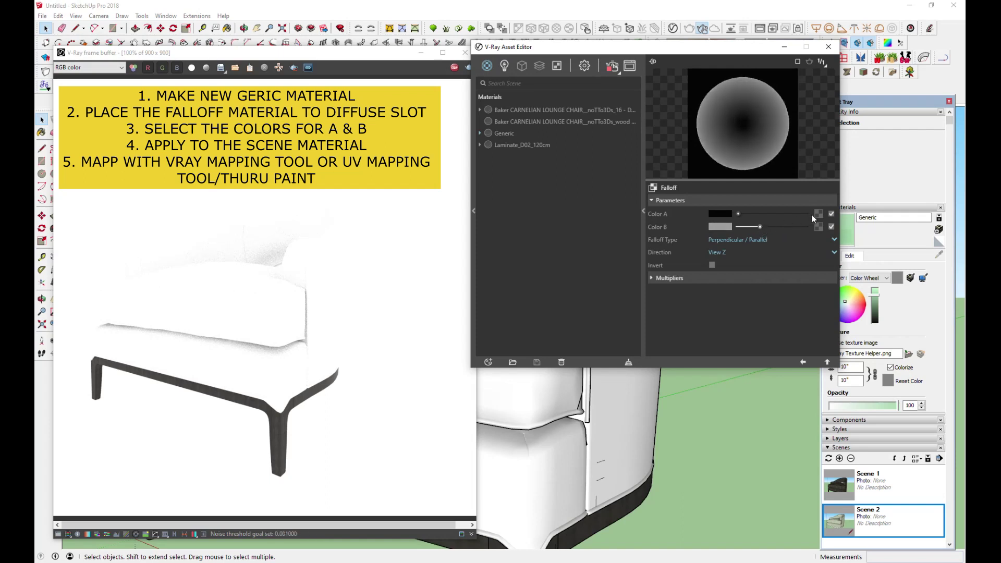
pyautogui.click(725, 213)
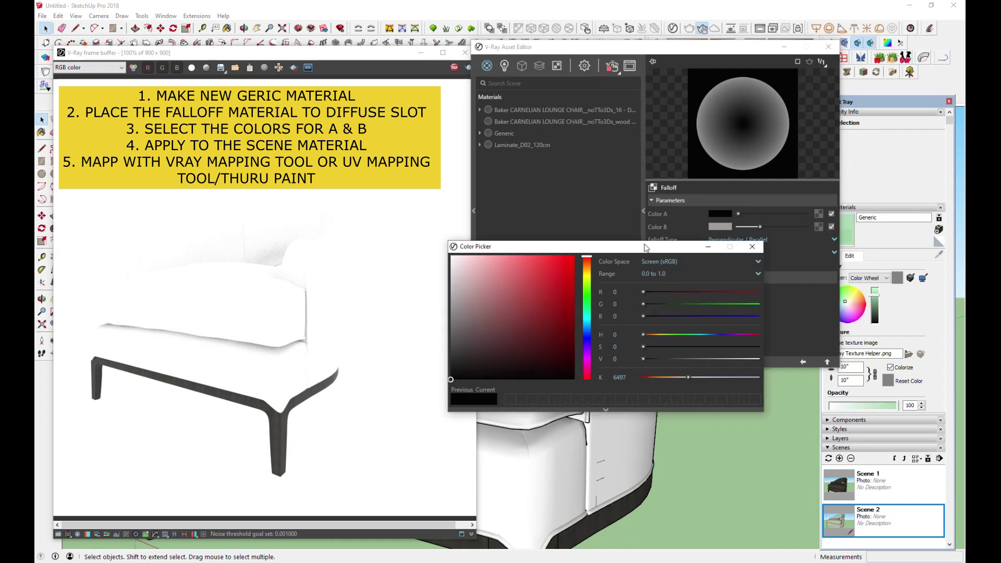
# Set falloff Color A to red and apply the Generic material to the cushion group.
pyautogui.moveTo(529, 278); pyautogui.dragTo(529, 286)
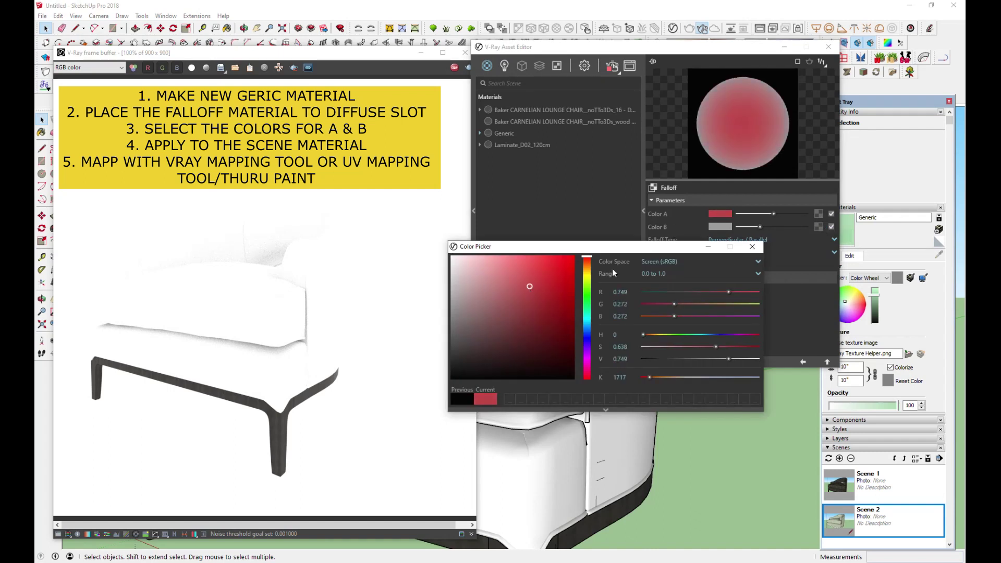
pyautogui.click(753, 247)
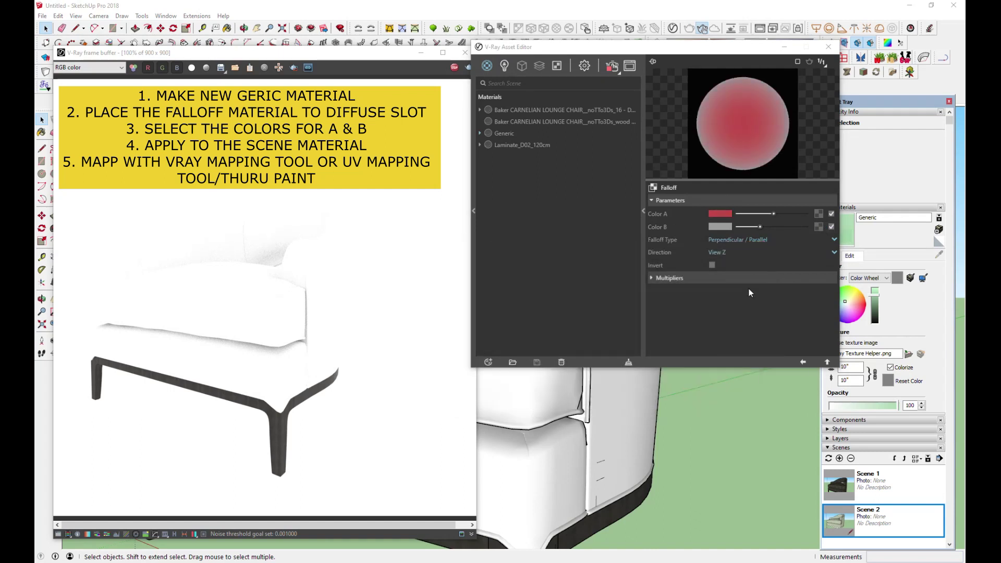
pyautogui.rightClick(505, 136)
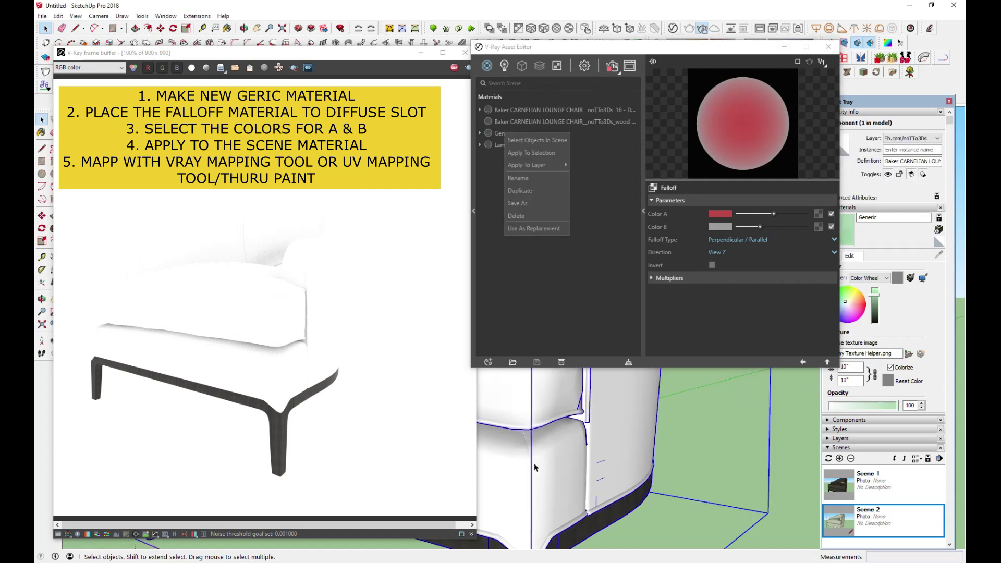
pyautogui.moveTo(400, 56); pyautogui.dragTo(254, 50)
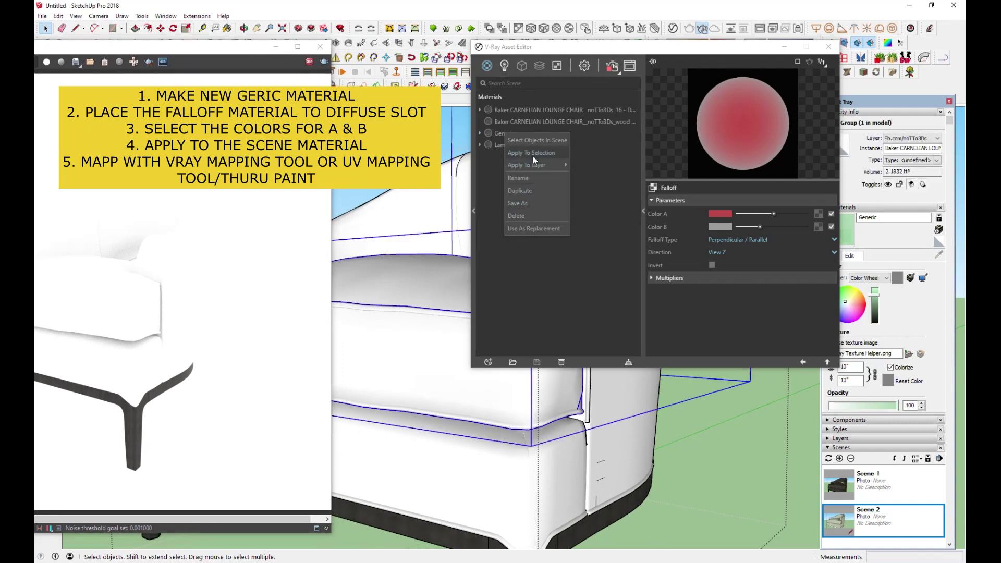
pyautogui.click(503, 134)
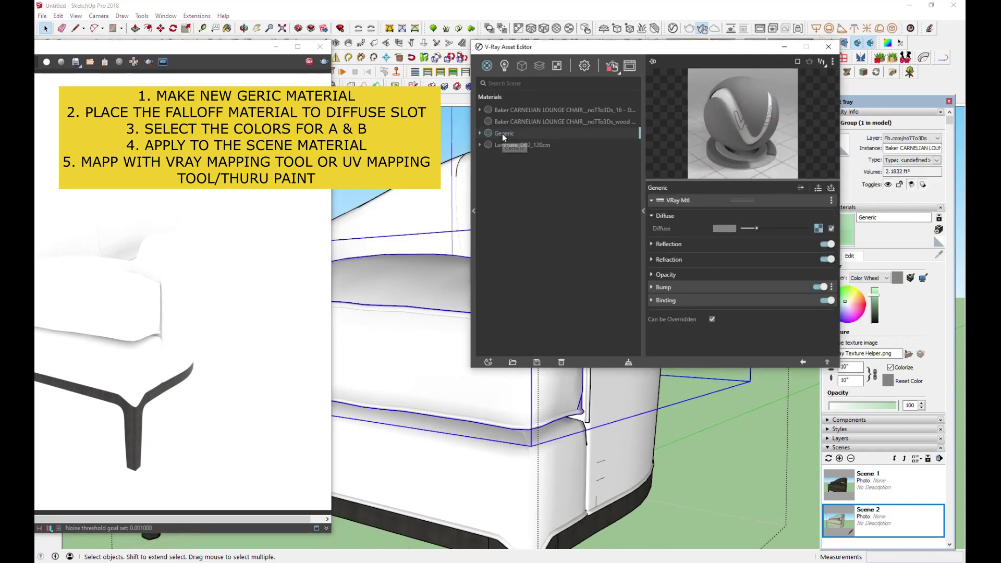
pyautogui.rightClick(502, 133)
pyautogui.click(527, 154)
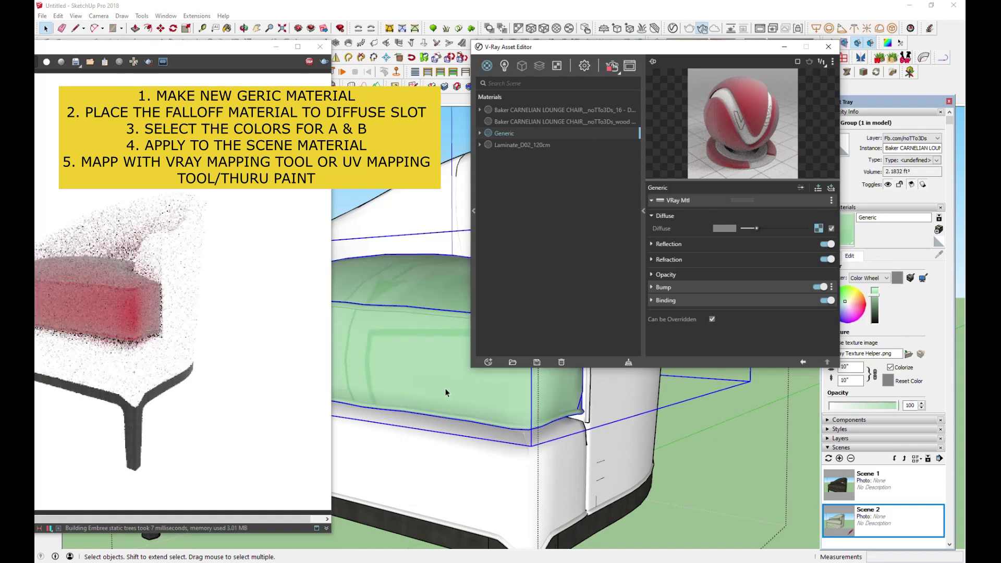
# Apply the Generic material to the sofa base group as well.
pyautogui.click(534, 30)
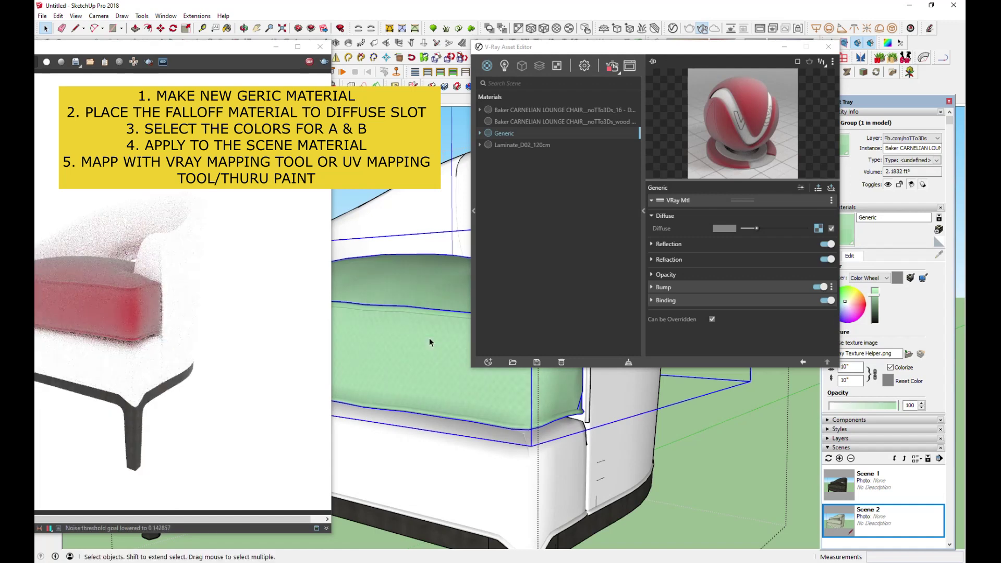
pyautogui.click(455, 464)
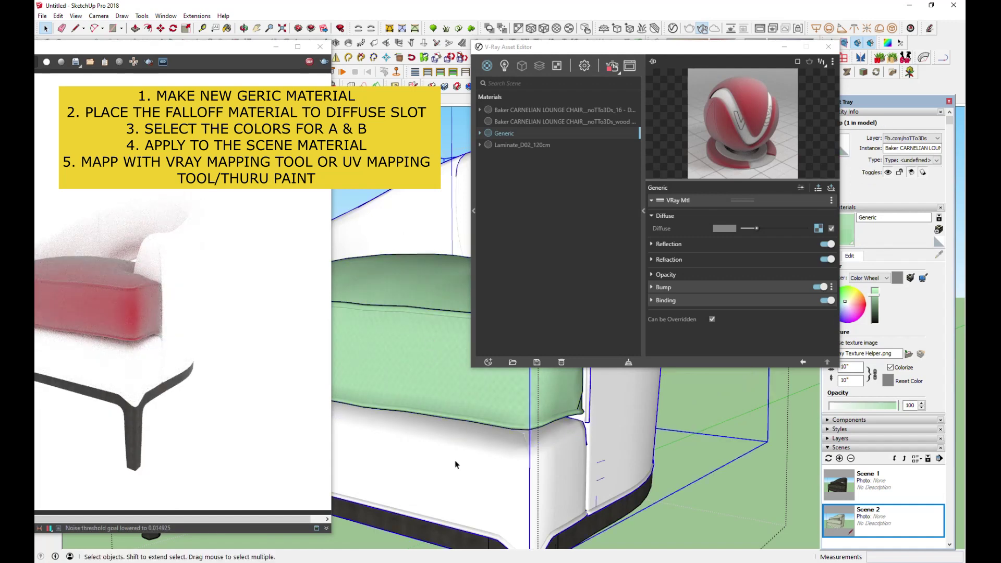
pyautogui.rightClick(504, 134)
pyautogui.click(539, 155)
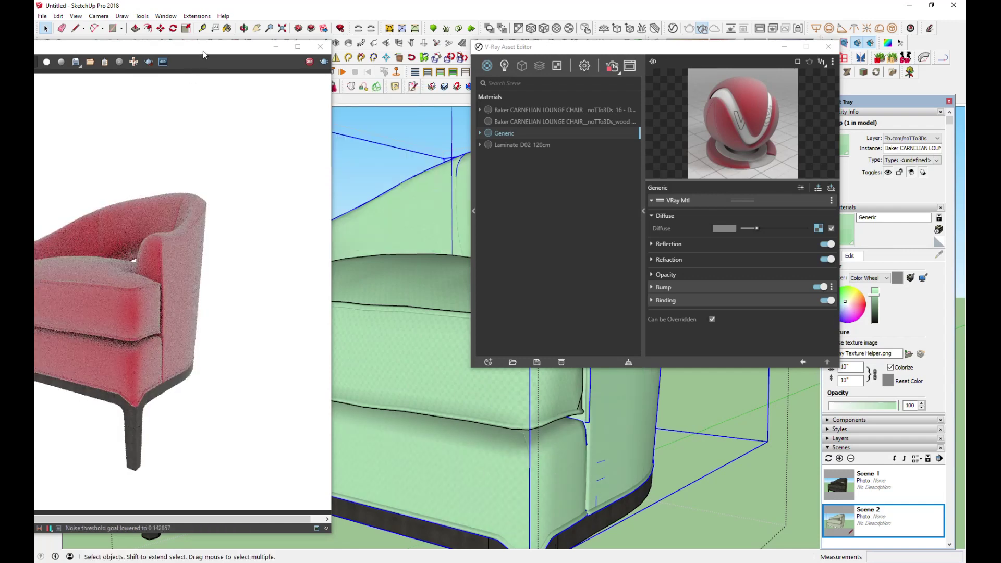
pyautogui.moveTo(202, 51); pyautogui.dragTo(354, 48)
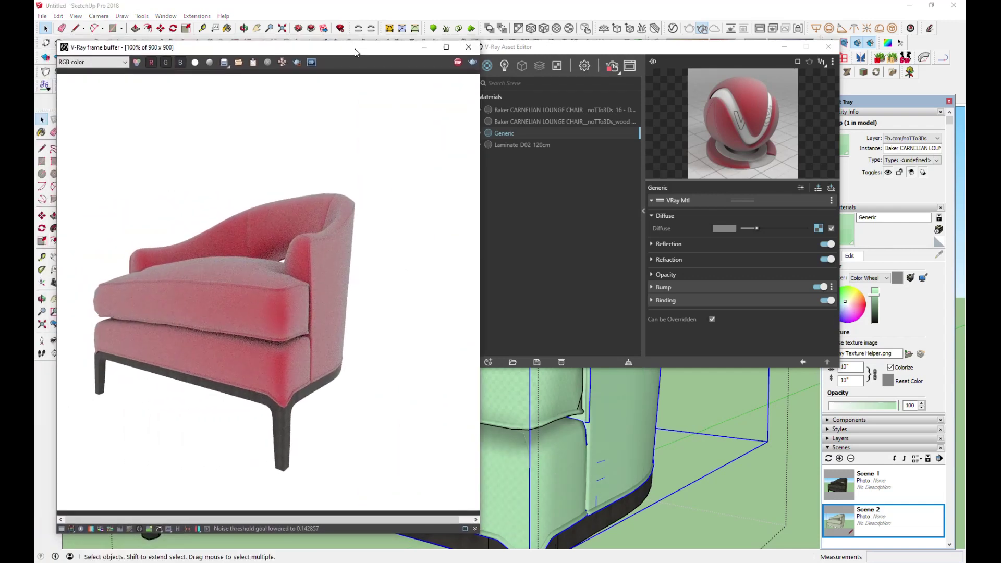
# Set the Generic material's texture size to 4" by 4" in the Materials Edit tab, after briefly trying 3".
pyautogui.click(668, 301)
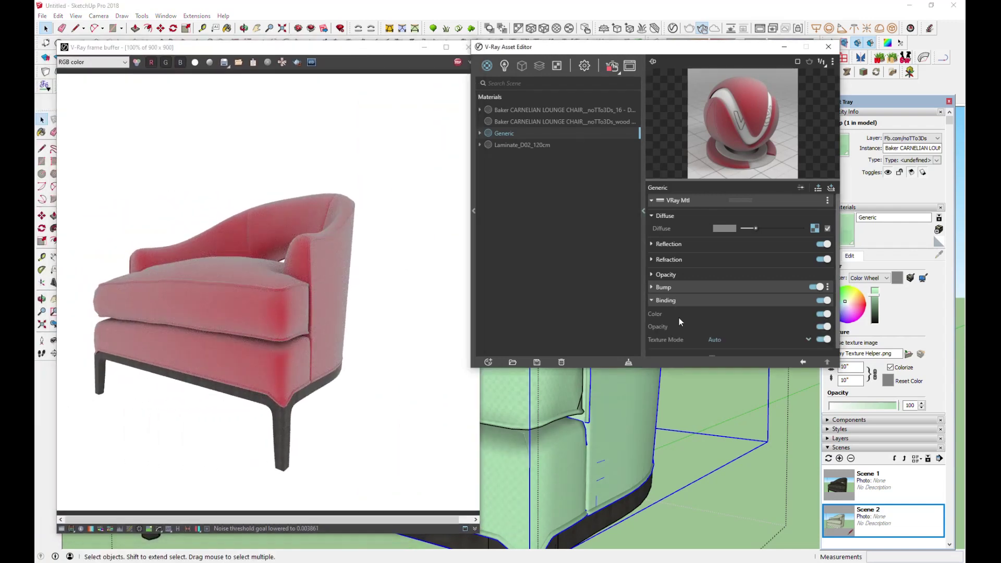
pyautogui.click(882, 107)
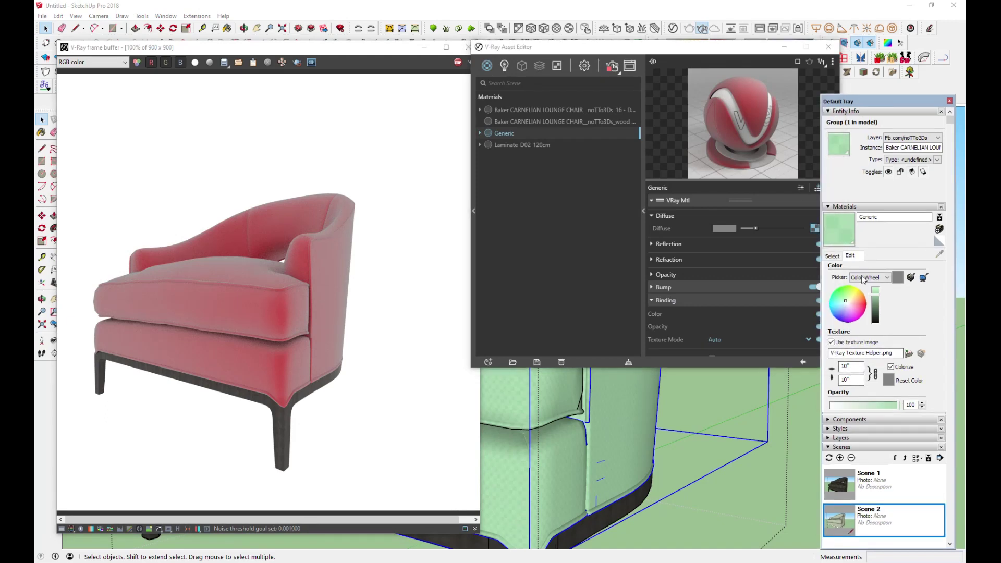
pyautogui.click(832, 256)
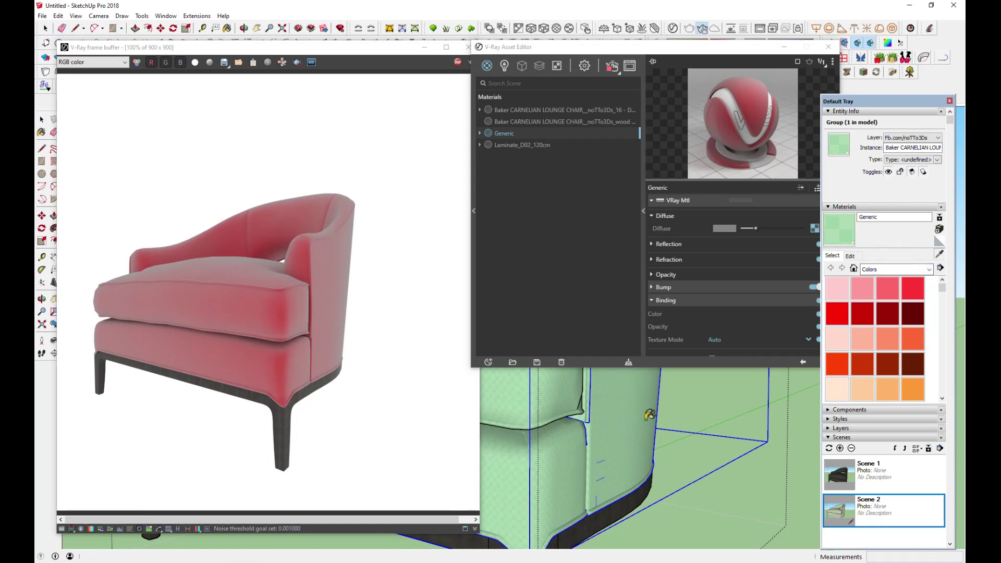
pyautogui.click(851, 256)
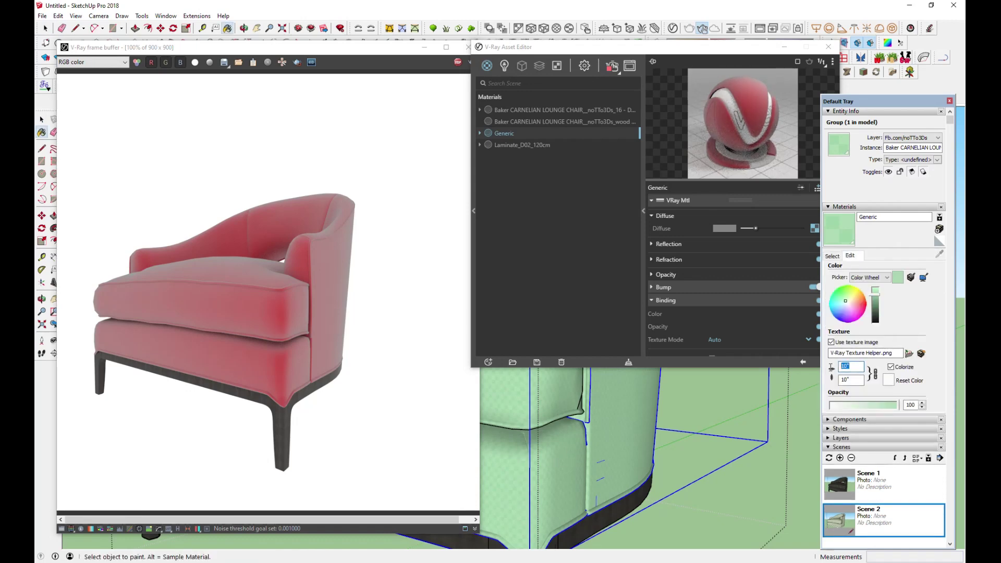
pyautogui.write('3')
pyautogui.press('Return')
pyautogui.write('4')
pyautogui.press('Return')
pyautogui.moveTo(537, 421); pyautogui.dragTo(545, 420, button='middle')
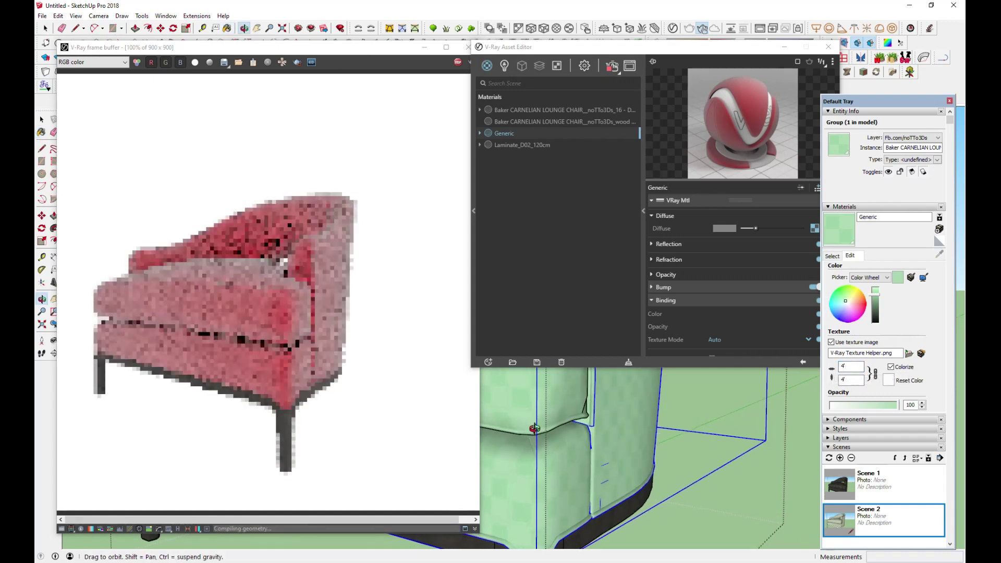
pyautogui.moveTo(715, 55); pyautogui.dragTo(675, 80)
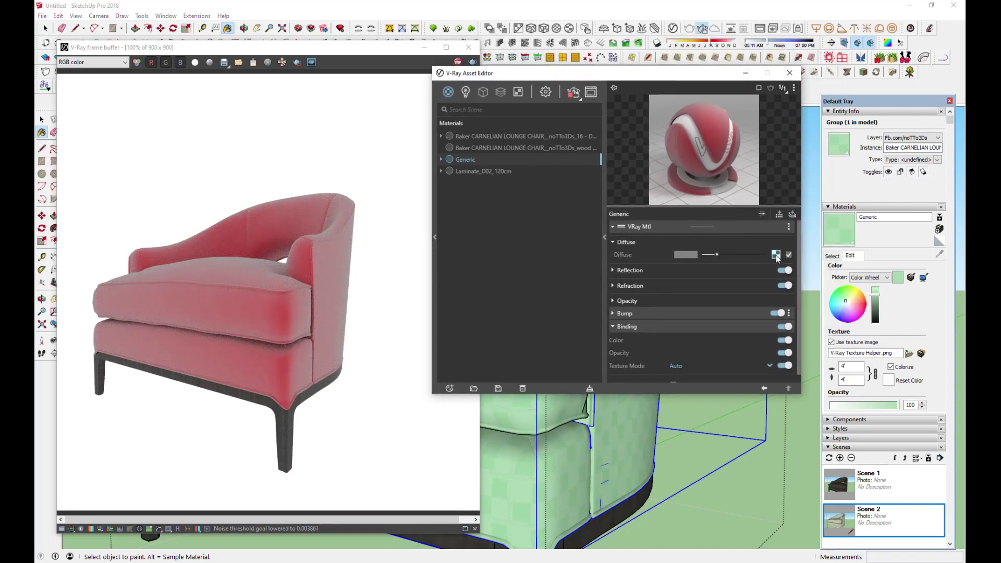
# Experiment with muted red, yellow and mauve hues for the falloff's Color A.
pyautogui.click(777, 255)
pyautogui.click(681, 240)
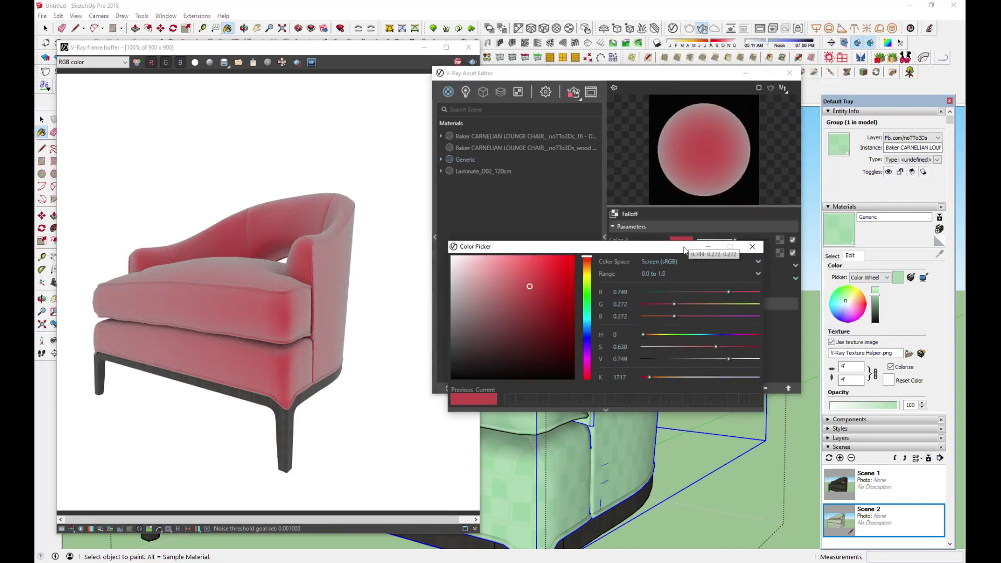
pyautogui.moveTo(526, 292)
pyautogui.mouseDown()
pyautogui.moveTo(507, 314)
pyautogui.moveTo(475, 323)
pyautogui.mouseUp()
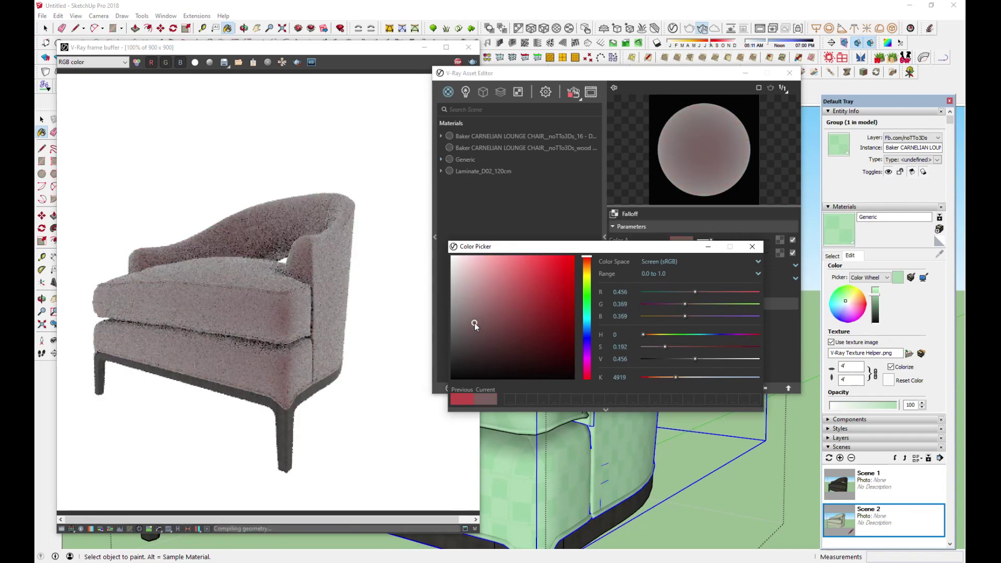
pyautogui.click(586, 277)
pyautogui.moveTo(479, 281)
pyautogui.mouseDown()
pyautogui.moveTo(544, 276)
pyautogui.moveTo(549, 311)
pyautogui.mouseUp()
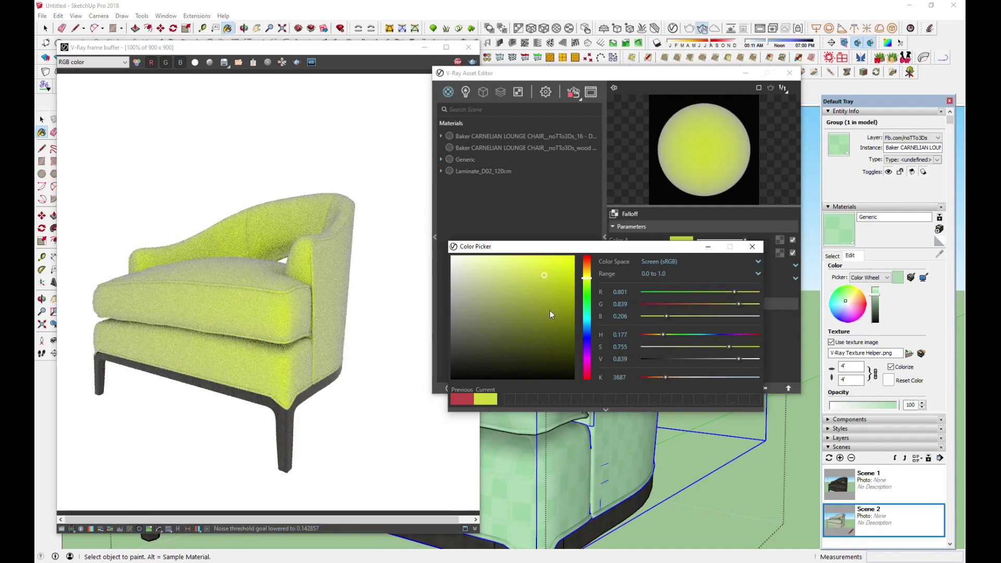
pyautogui.click(586, 370)
pyautogui.click(561, 296)
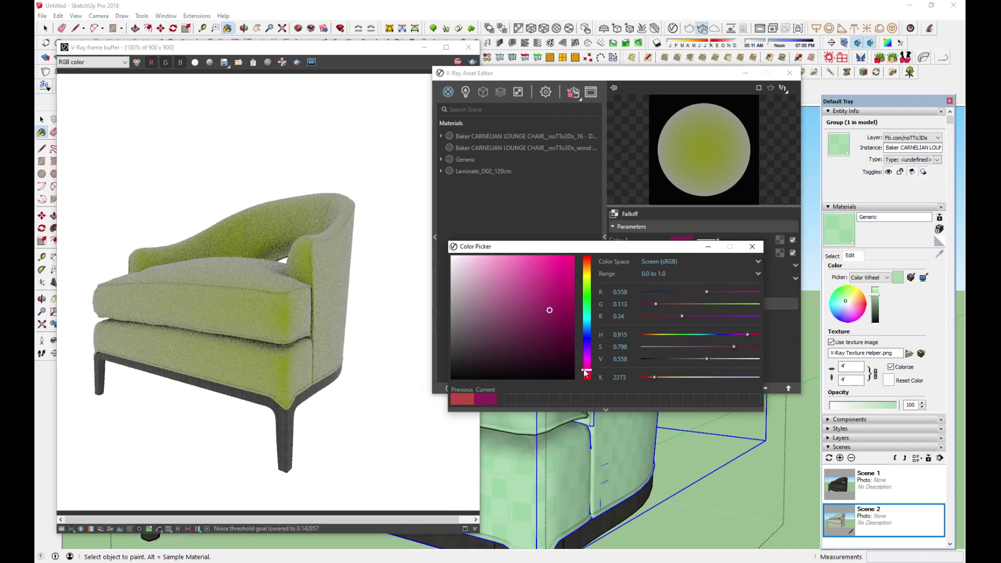
pyautogui.moveTo(561, 295)
pyautogui.mouseDown()
pyautogui.moveTo(470, 329)
pyautogui.moveTo(473, 322)
pyautogui.moveTo(454, 369)
pyautogui.mouseUp()
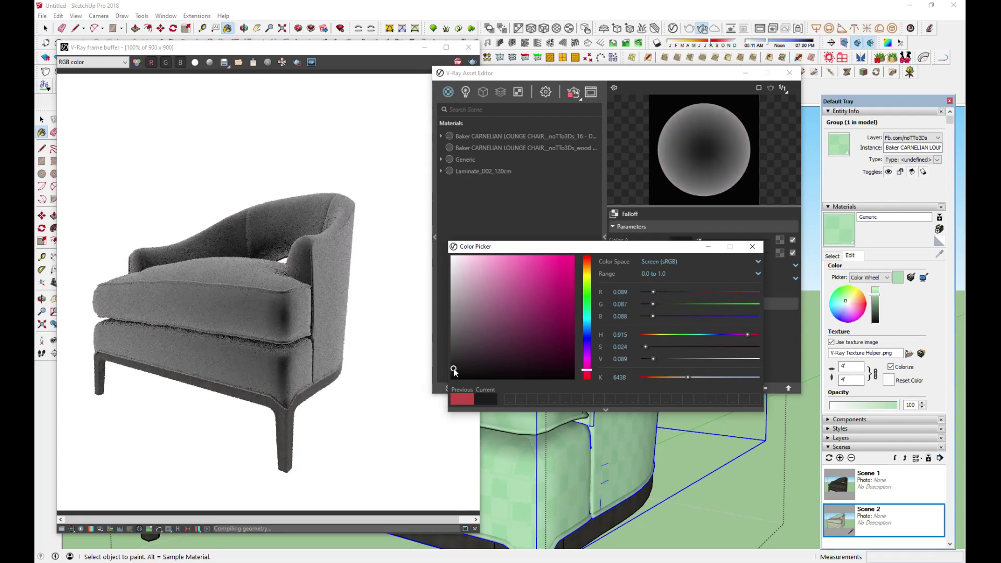
# Settle Color A on a light tan beige and return to the Generic material's main settings.
pyautogui.moveTo(454, 365); pyautogui.dragTo(453, 259)
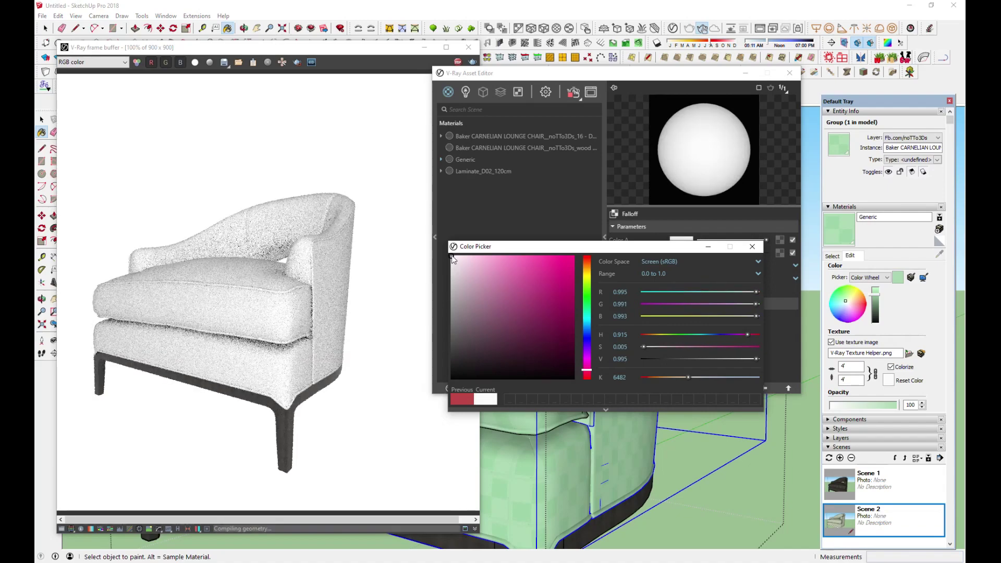
pyautogui.moveTo(453, 260); pyautogui.dragTo(455, 295)
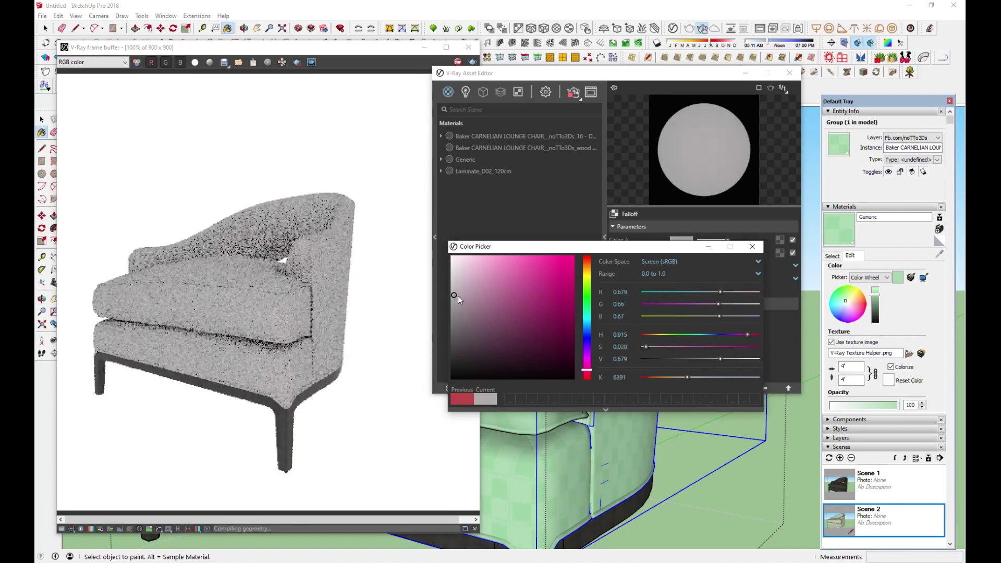
pyautogui.click(587, 268)
pyautogui.click(466, 294)
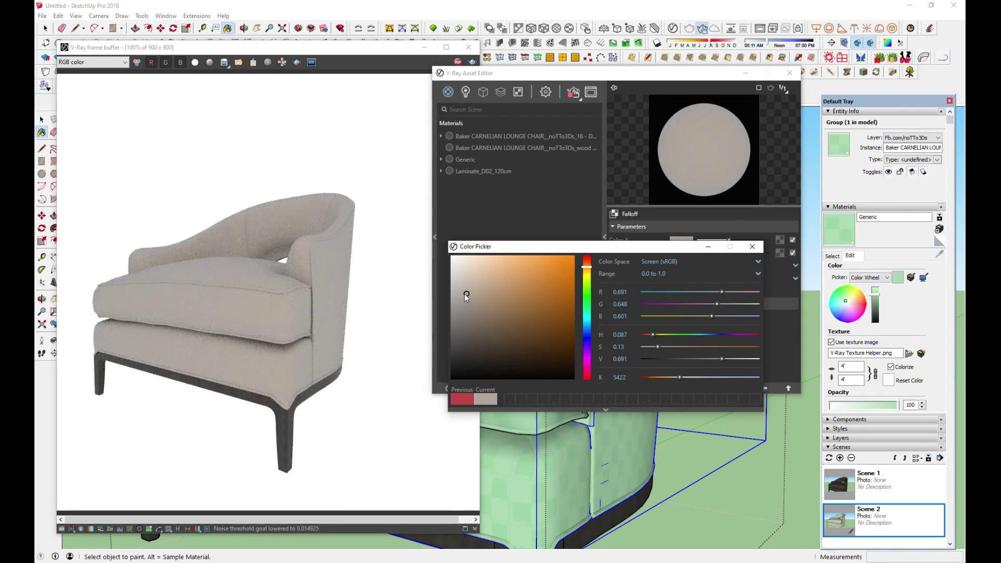
pyautogui.moveTo(468, 292); pyautogui.dragTo(486, 280)
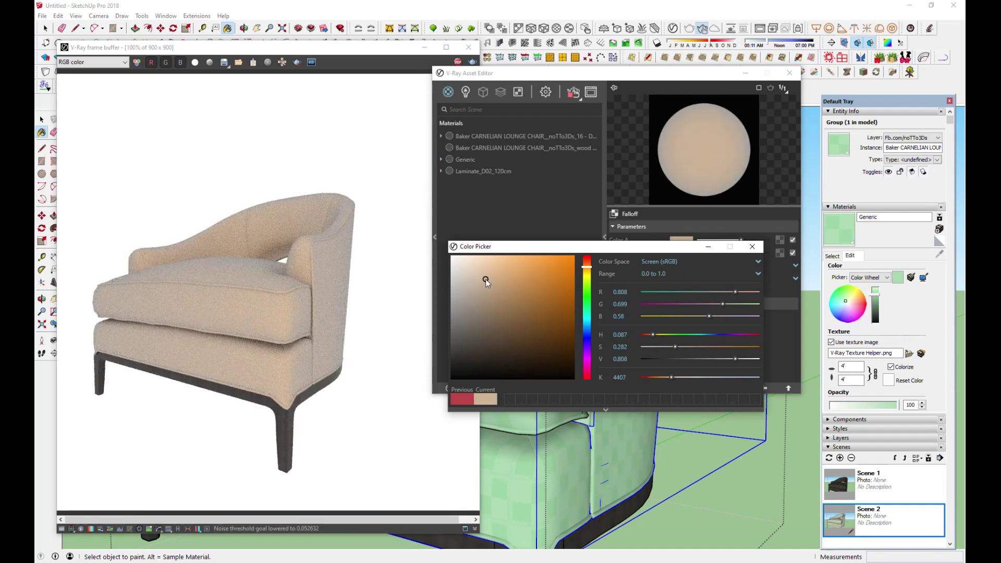
pyautogui.click(753, 246)
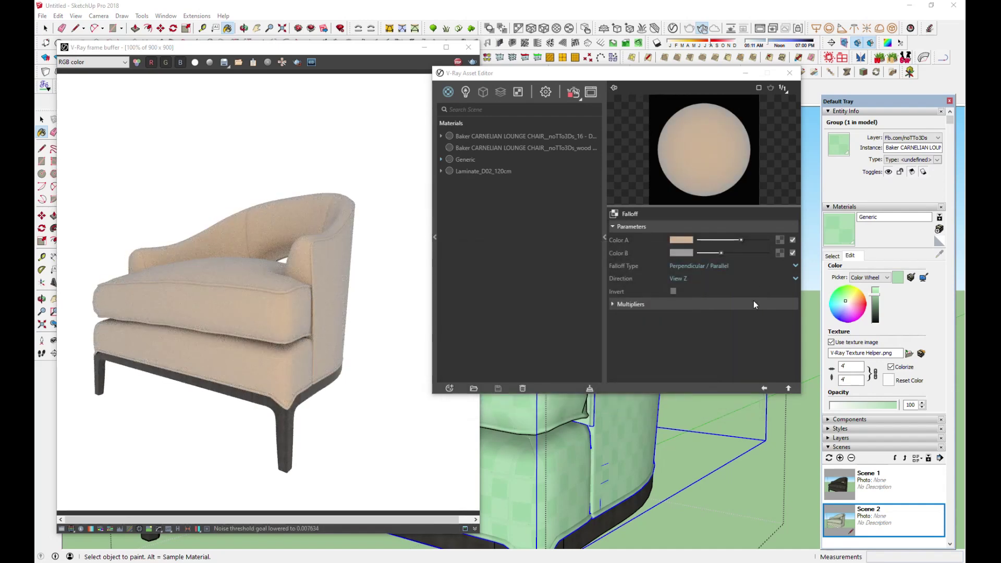
pyautogui.click(764, 388)
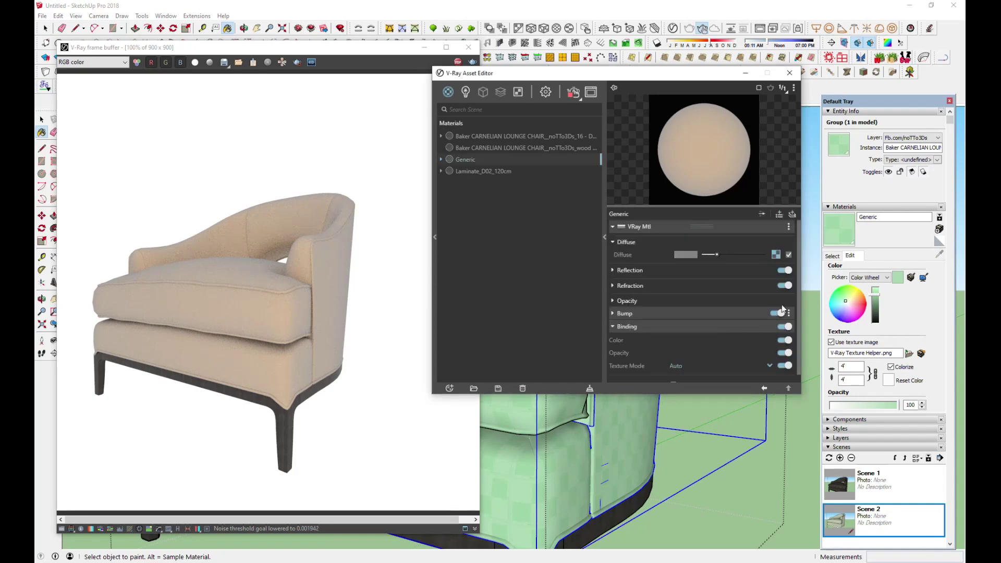
# Add a Reflective Coat layer with reflection glossiness 0.8.
pyautogui.click(792, 215)
pyautogui.click(768, 273)
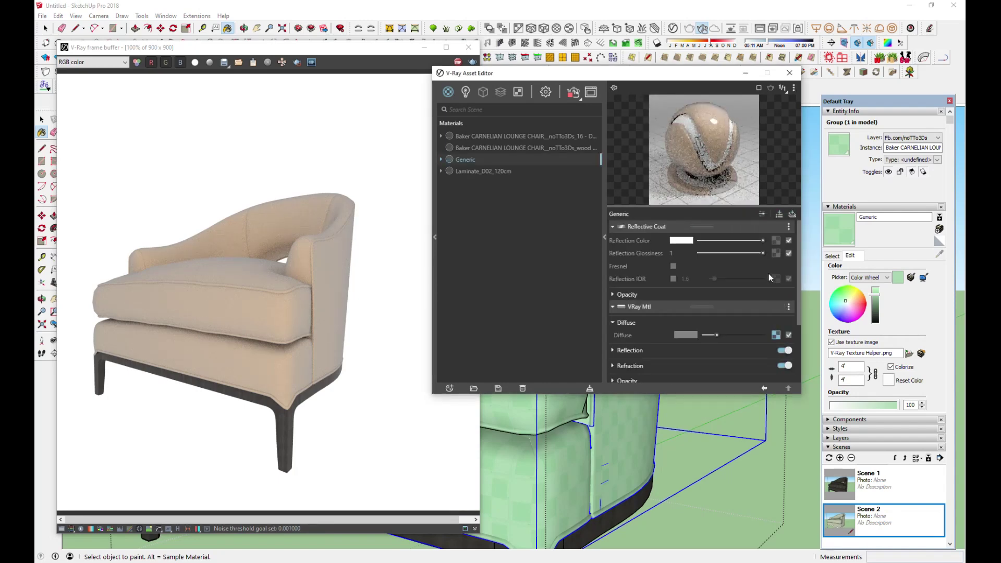
pyautogui.moveTo(762, 253); pyautogui.dragTo(749, 240)
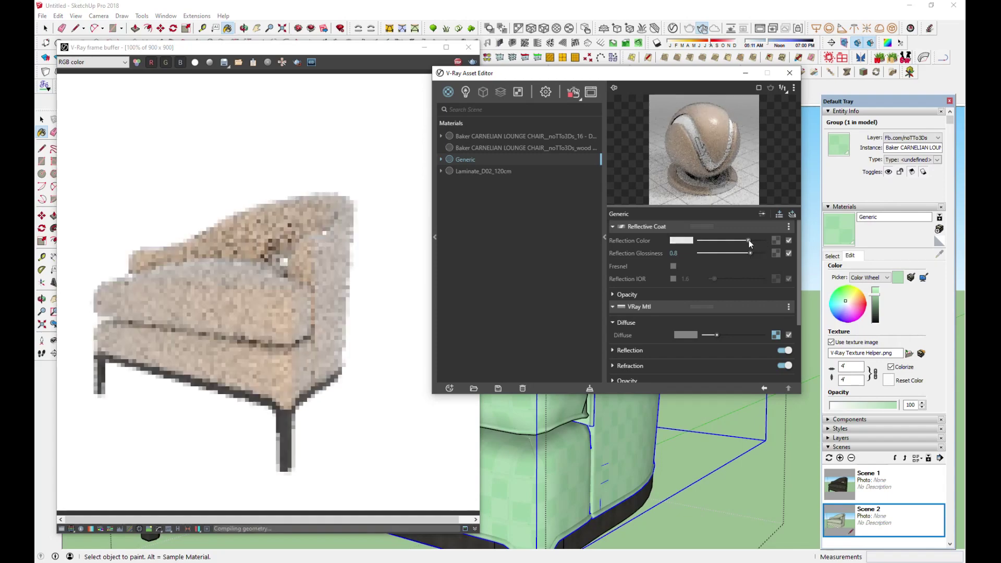
# Map the glossiness with the 19-840 2.jpg bitmap in Rendering Space (Linear) colour space.
pyautogui.click(777, 255)
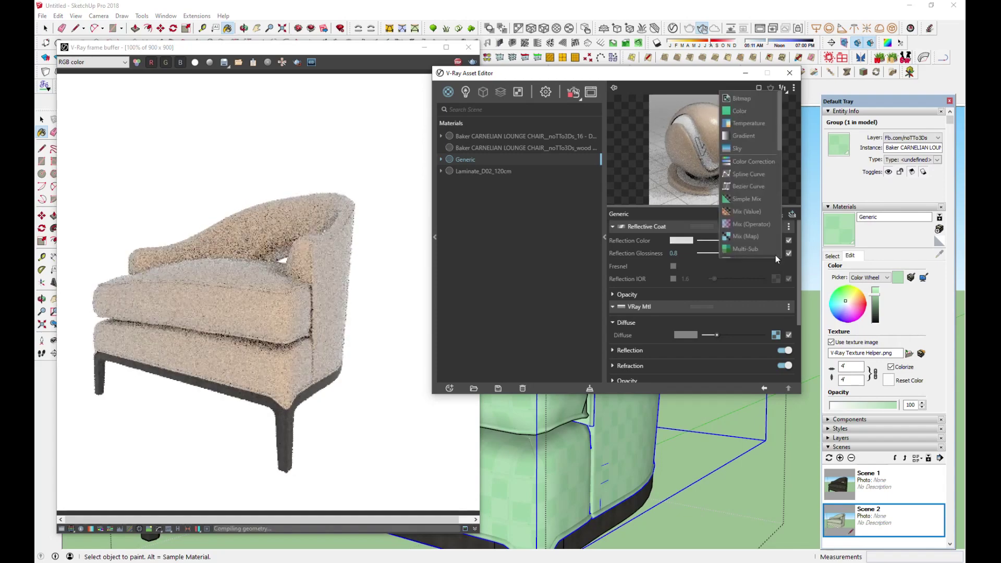
pyautogui.click(751, 98)
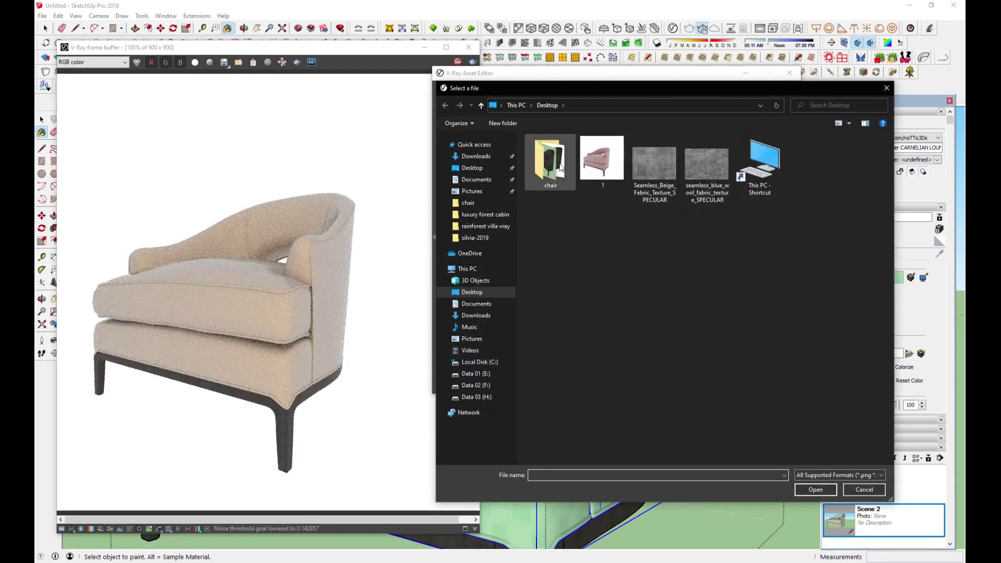
pyautogui.doubleClick(564, 165)
pyautogui.click(551, 168)
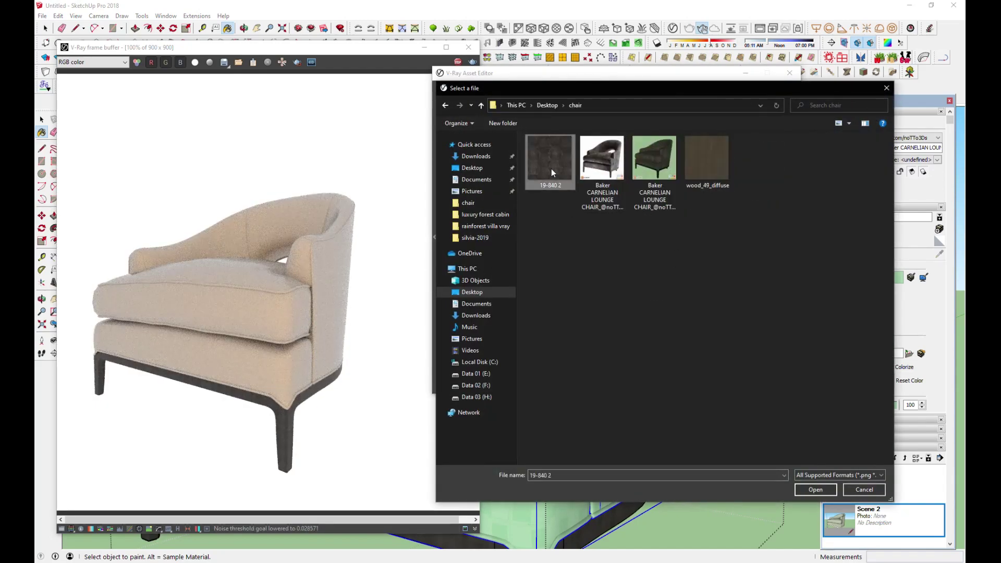
pyautogui.doubleClick(551, 168)
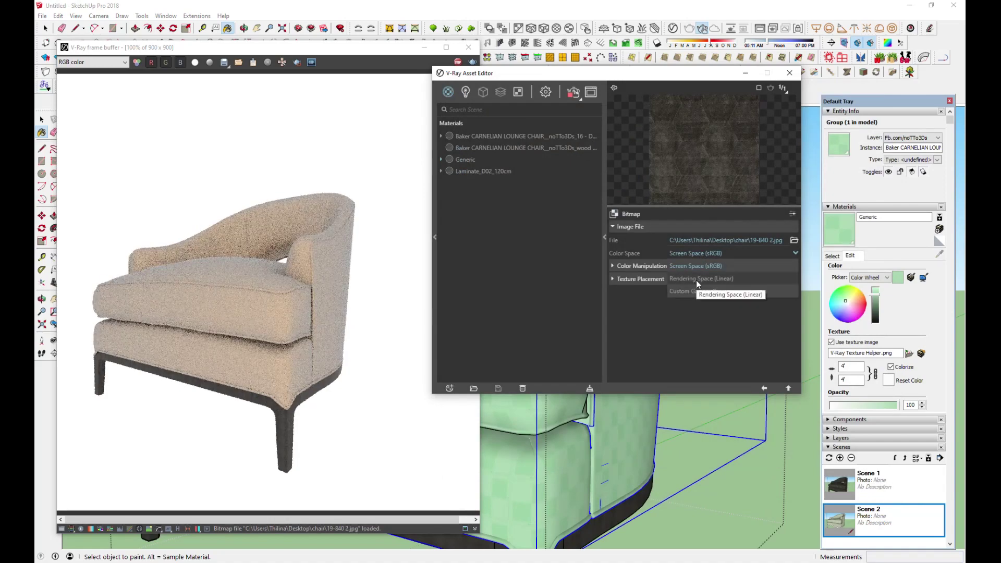
pyautogui.click(696, 279)
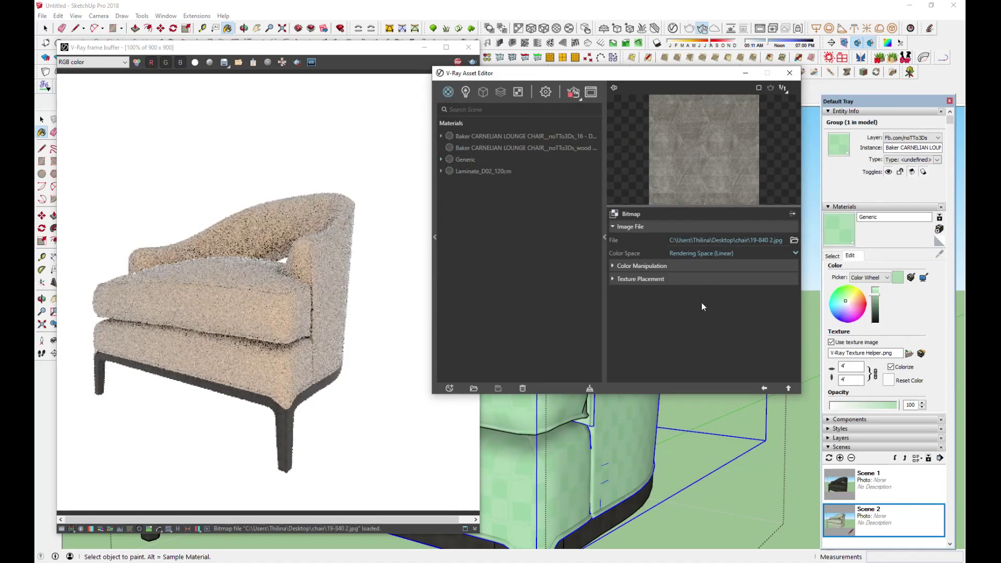
pyautogui.click(764, 389)
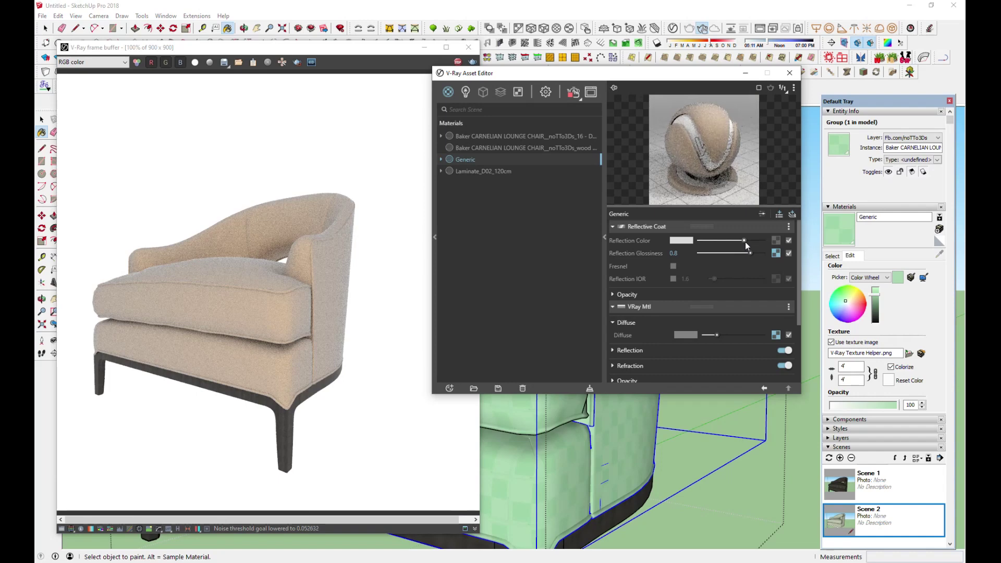
pyautogui.rightClick(776, 255)
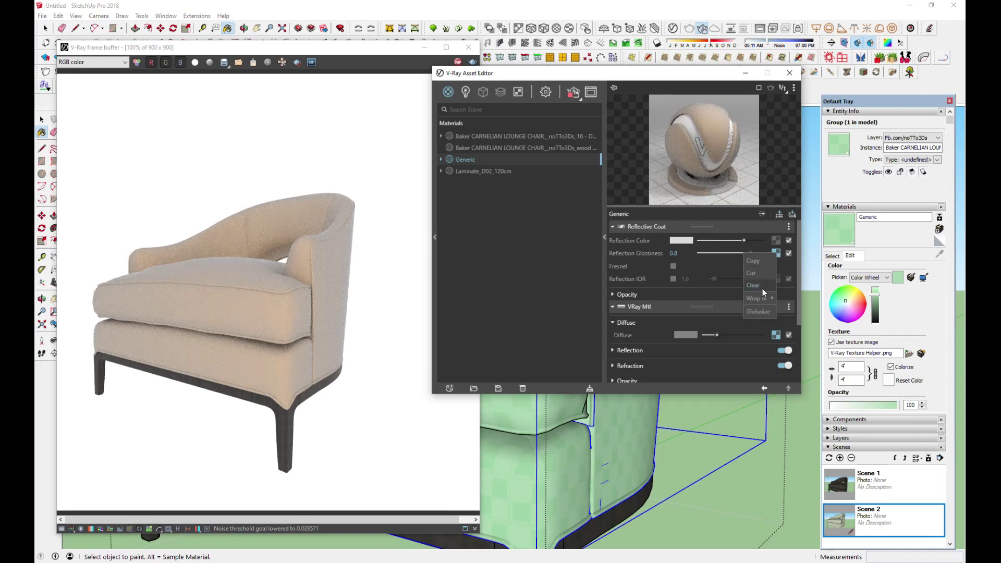
# Copy the 19-840 2.jpg glossiness bitmap and paste it into the Bump map slot.
pyautogui.click(762, 261)
pyautogui.scroll(-3, 753, 280)
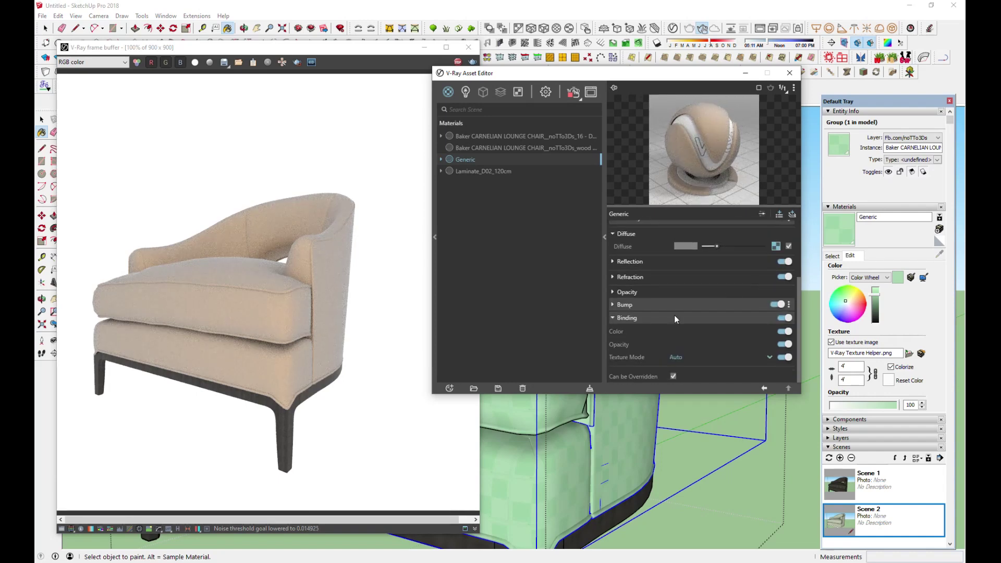
pyautogui.click(629, 307)
pyautogui.click(775, 327)
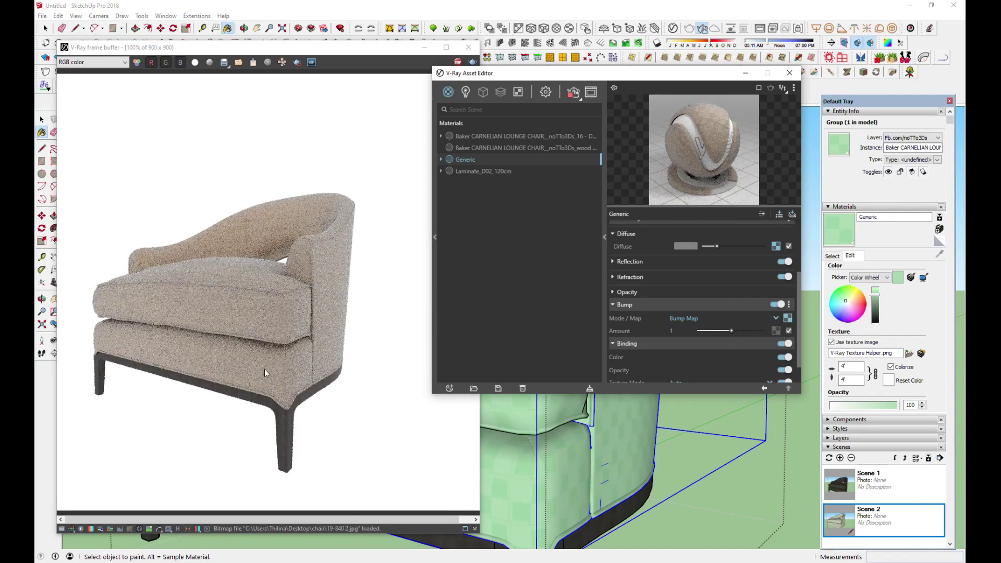
pyautogui.scroll(1, 265, 368)
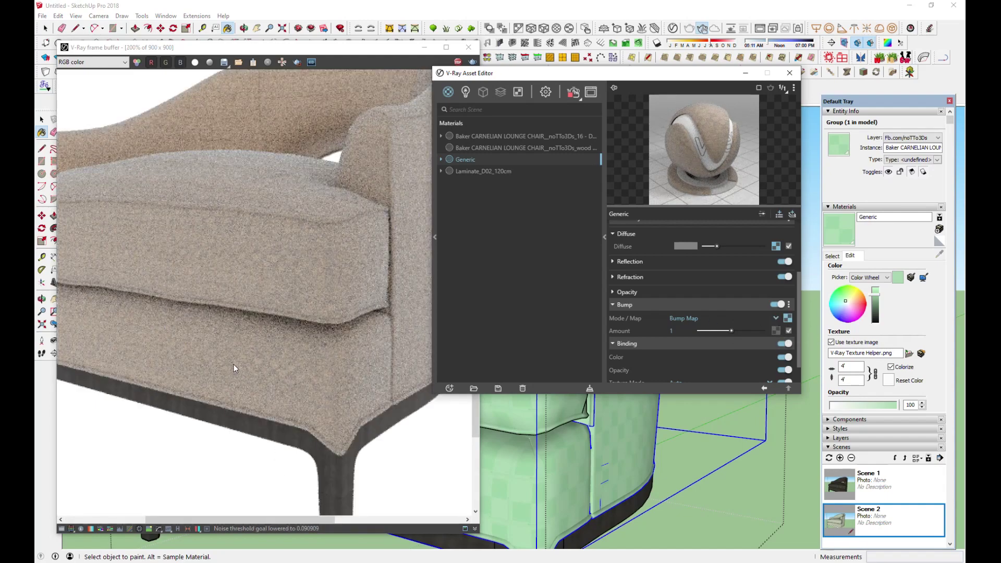
pyautogui.scroll(-1, 234, 368)
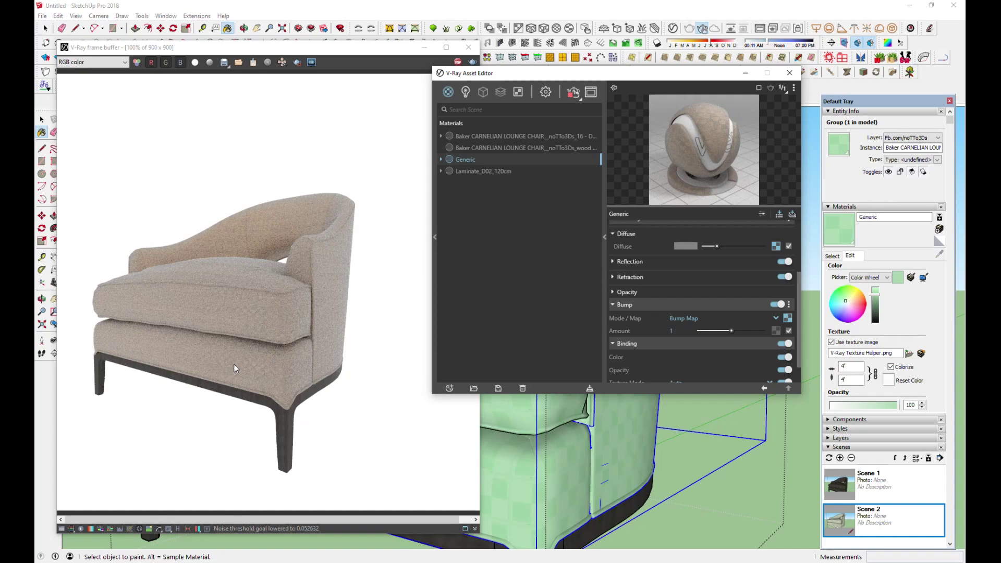
# Resize the Generic fabric texture to 18 after trying widths of 15 and 10.
pyautogui.click(833, 256)
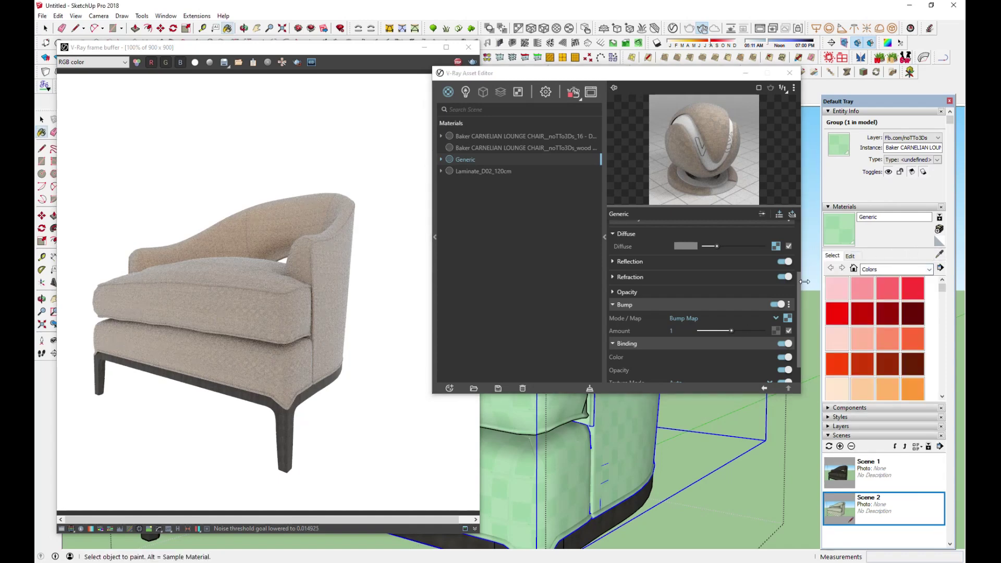
pyautogui.click(852, 256)
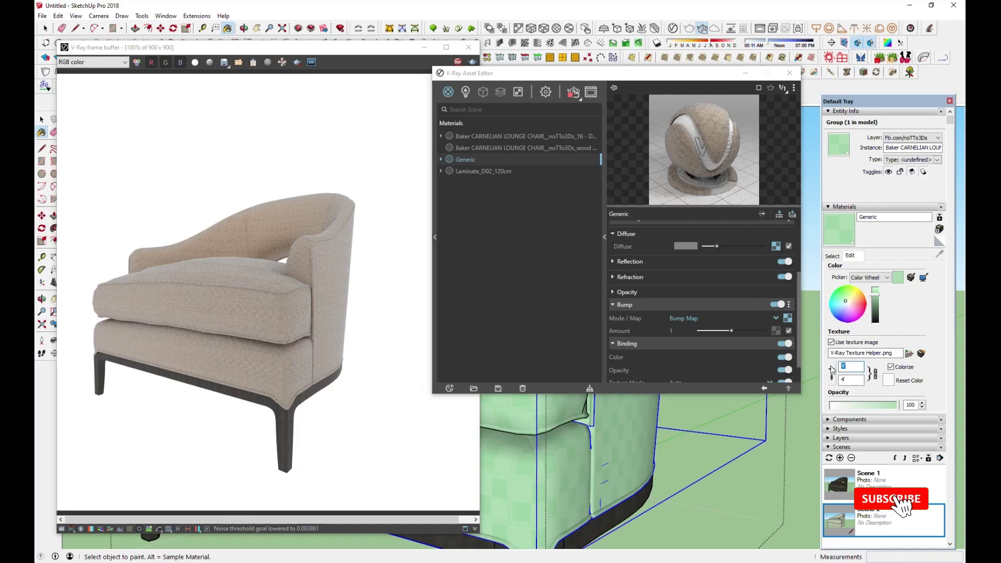
pyautogui.write('15')
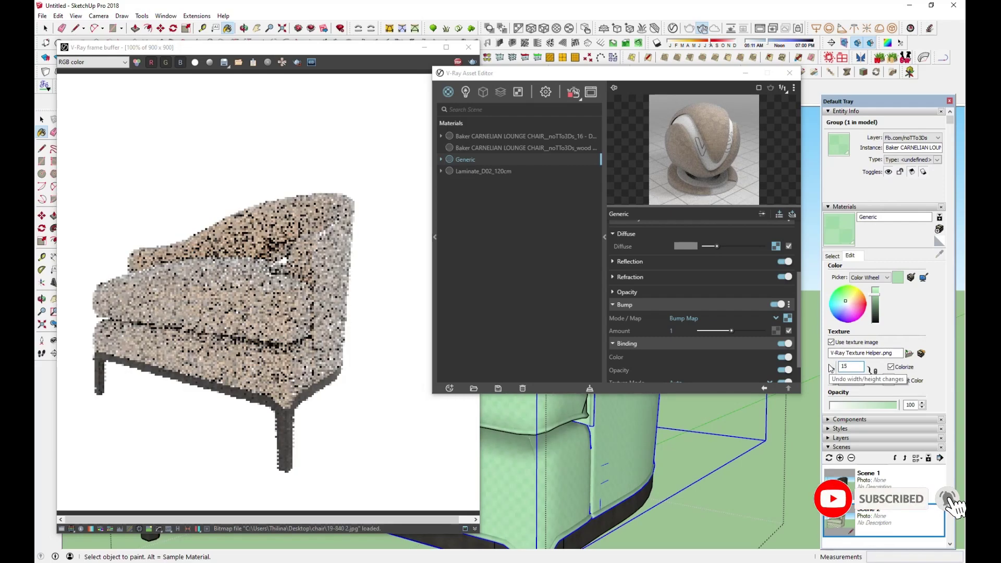
pyautogui.press('Return')
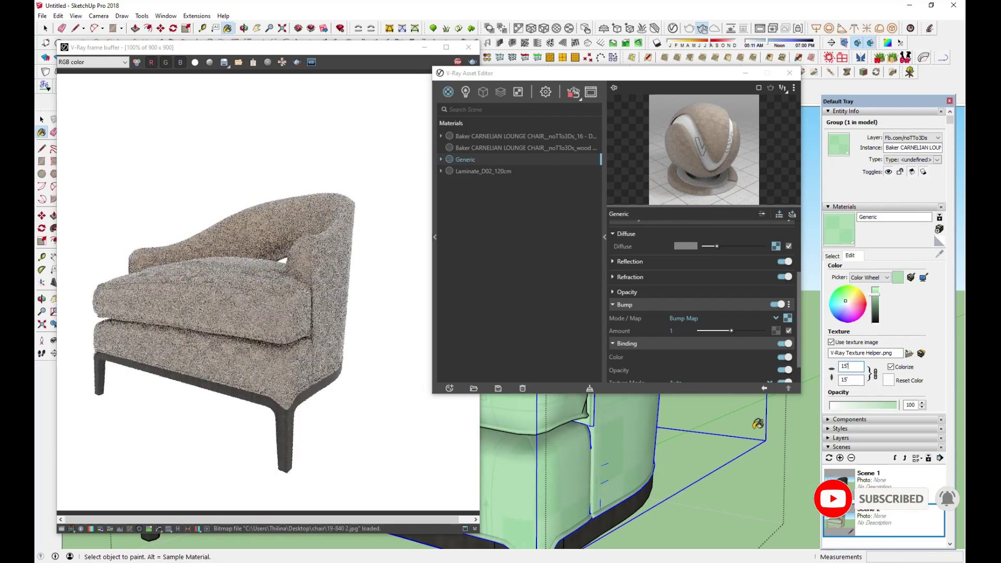
pyautogui.doubleClick(842, 366)
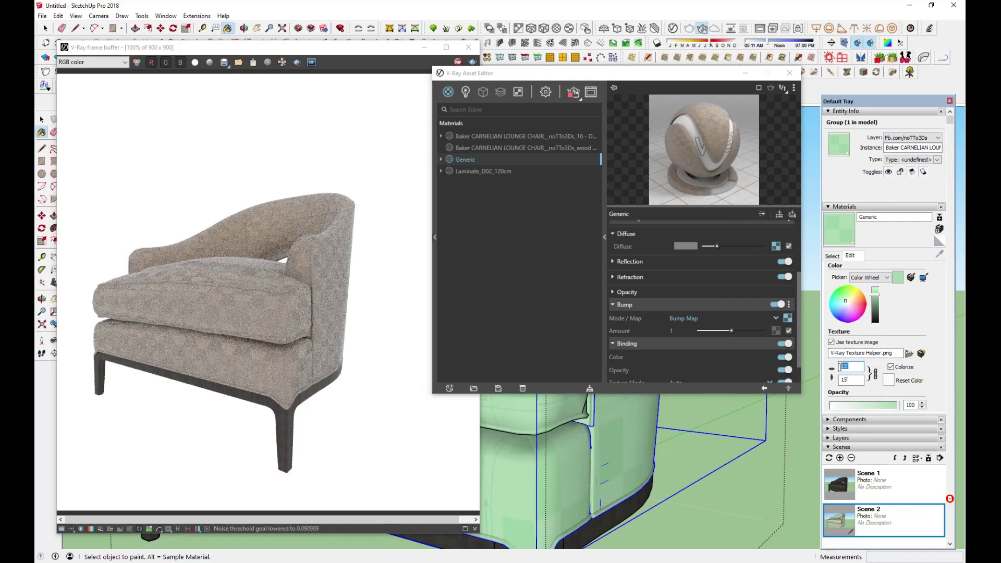
pyautogui.write('10')
pyautogui.press('Return')
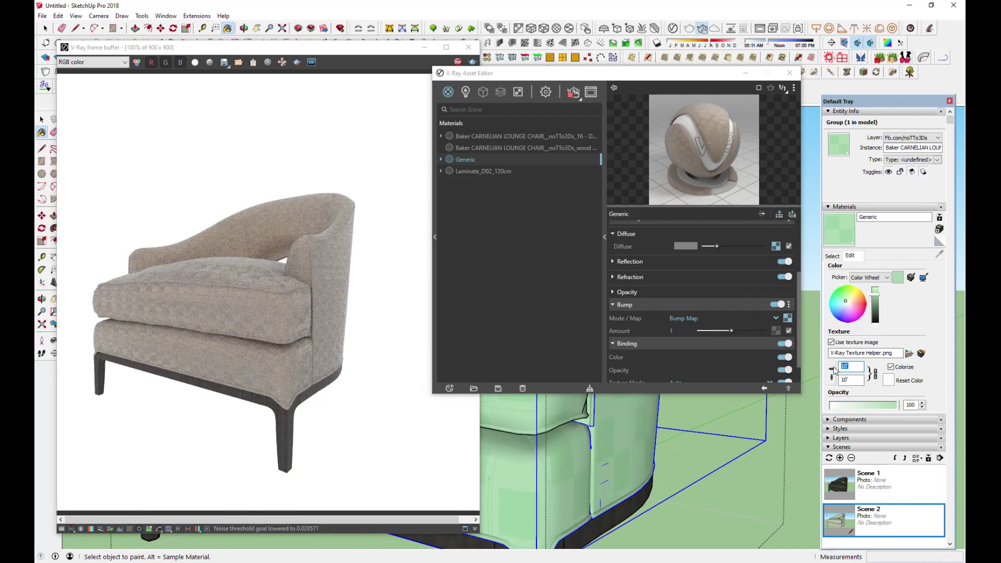
pyautogui.write('18')
pyautogui.press('Return')
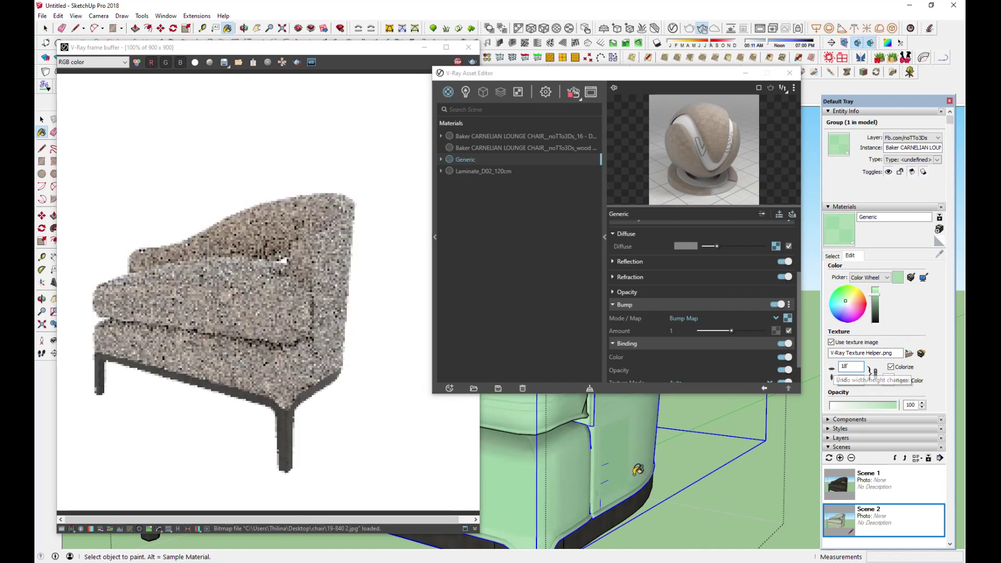
pyautogui.moveTo(537, 443); pyautogui.dragTo(691, 450, button='middle')
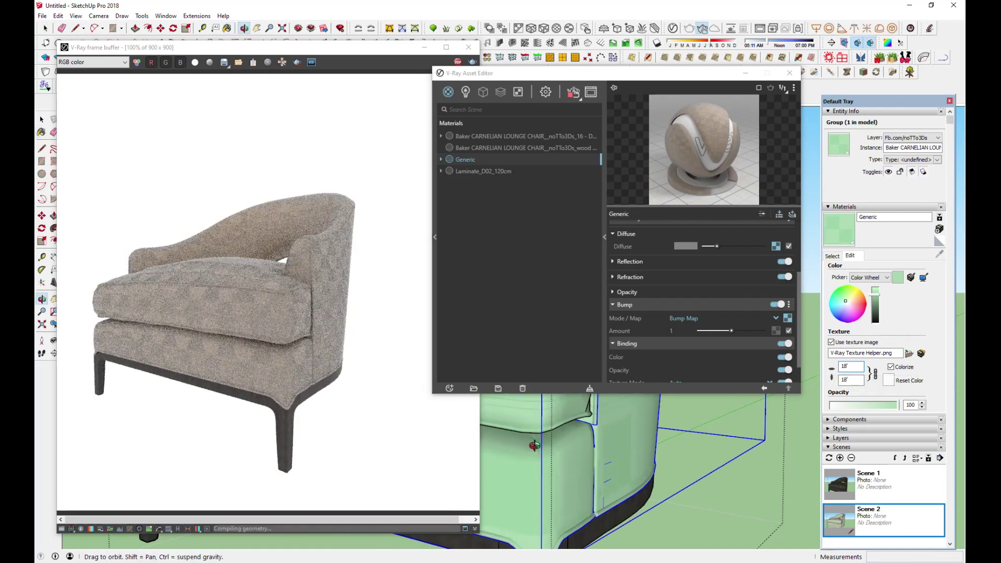
# Return to the Paint Bucket and orbit around the chair to inspect the fabric.
pyautogui.press('b')
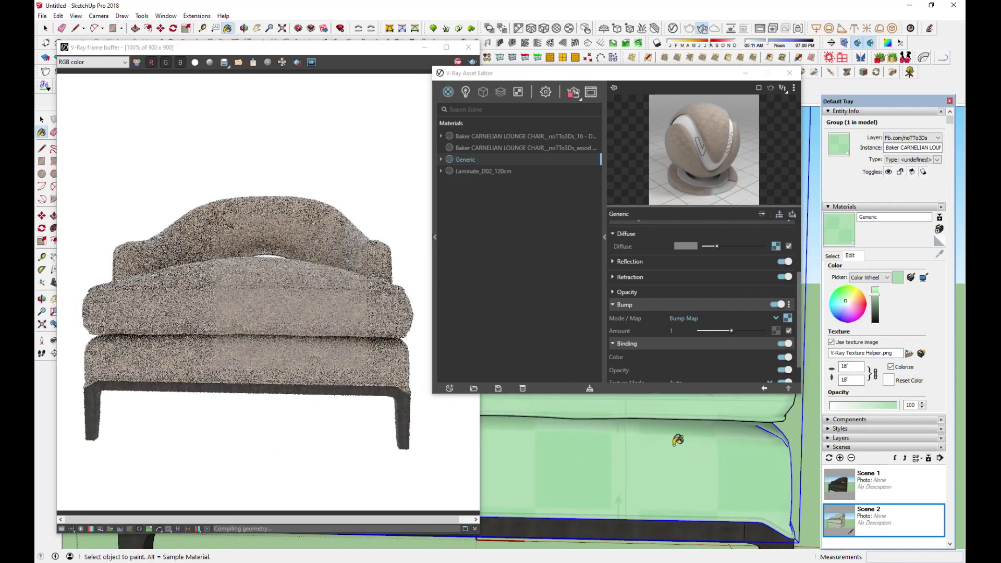
pyautogui.scroll(1, 620, 424)
pyautogui.scroll(1, 620, 423)
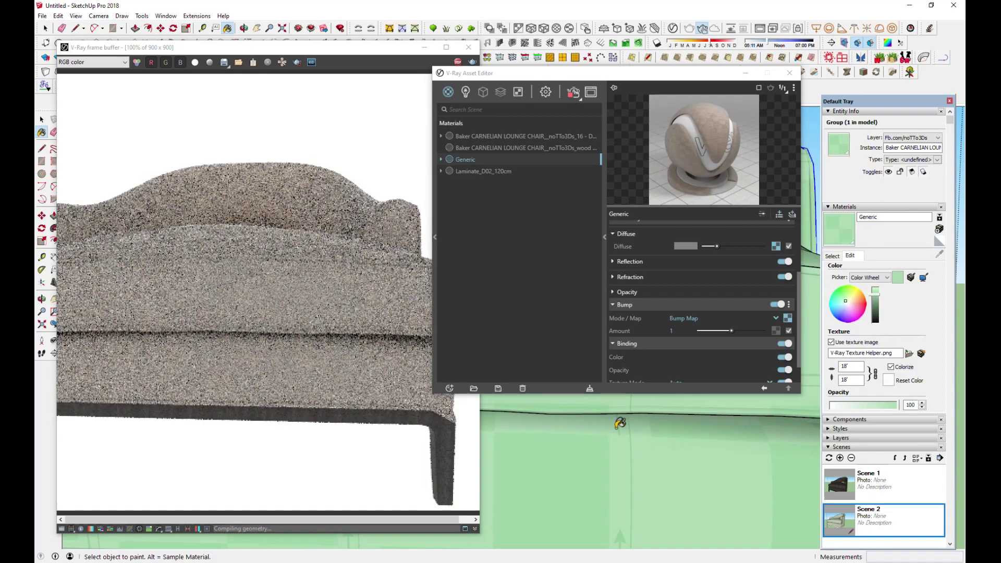
pyautogui.moveTo(621, 422)
pyautogui.mouseDown(button='middle')
pyautogui.moveTo(610, 465)
pyautogui.moveTo(554, 472)
pyautogui.moveTo(558, 458)
pyautogui.mouseUp(button='middle')
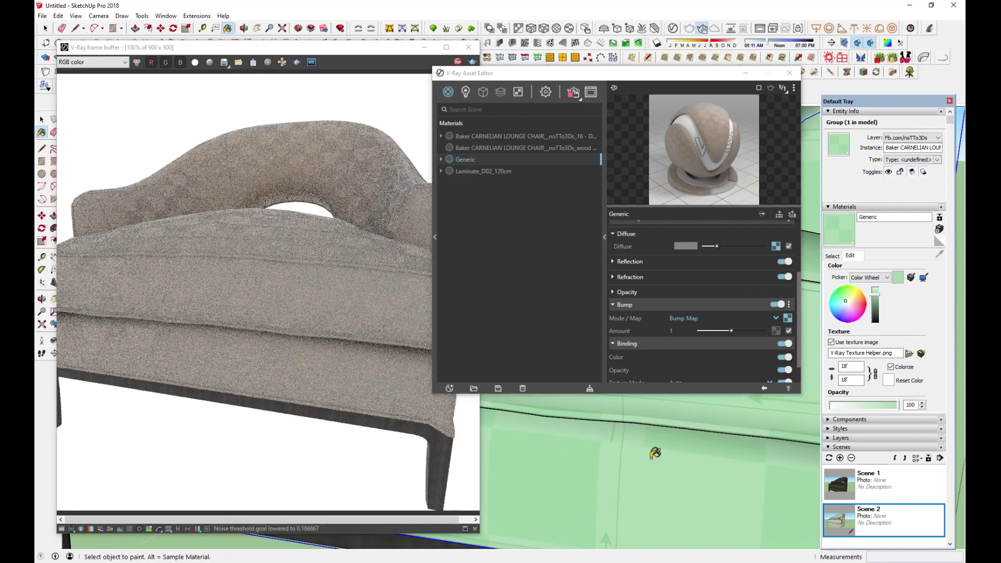
pyautogui.moveTo(655, 453); pyautogui.dragTo(576, 409, button='middle')
# Raise the fabric bump amount to 1.75 and switch the camera to Scene 2.
pyautogui.moveTo(731, 330); pyautogui.dragTo(756, 332)
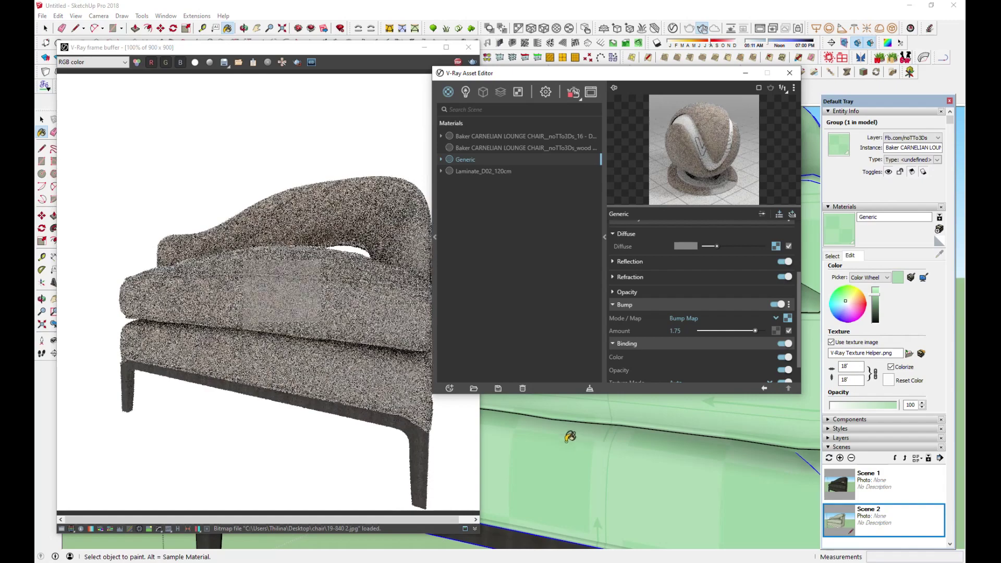
pyautogui.click(876, 533)
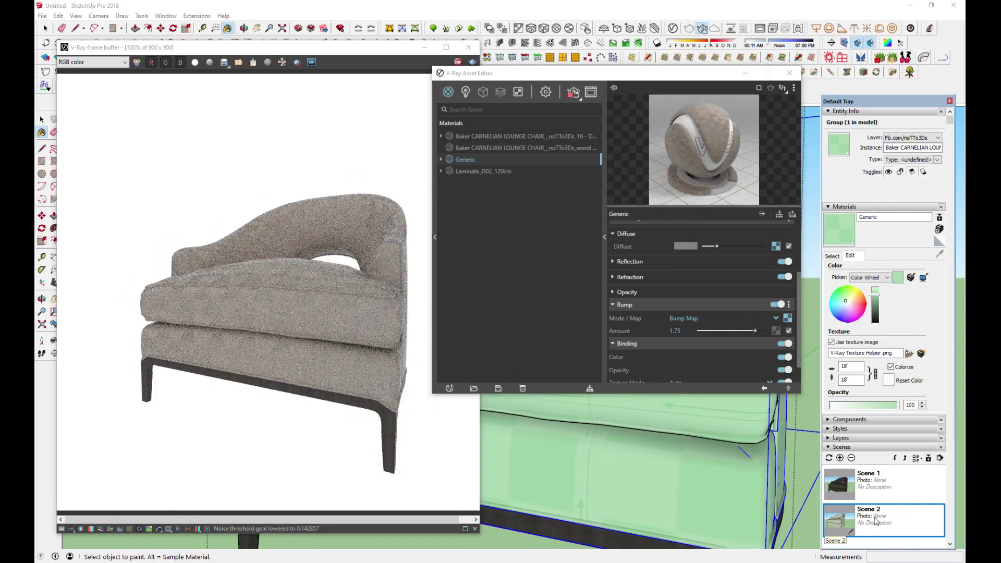
pyautogui.click(876, 520)
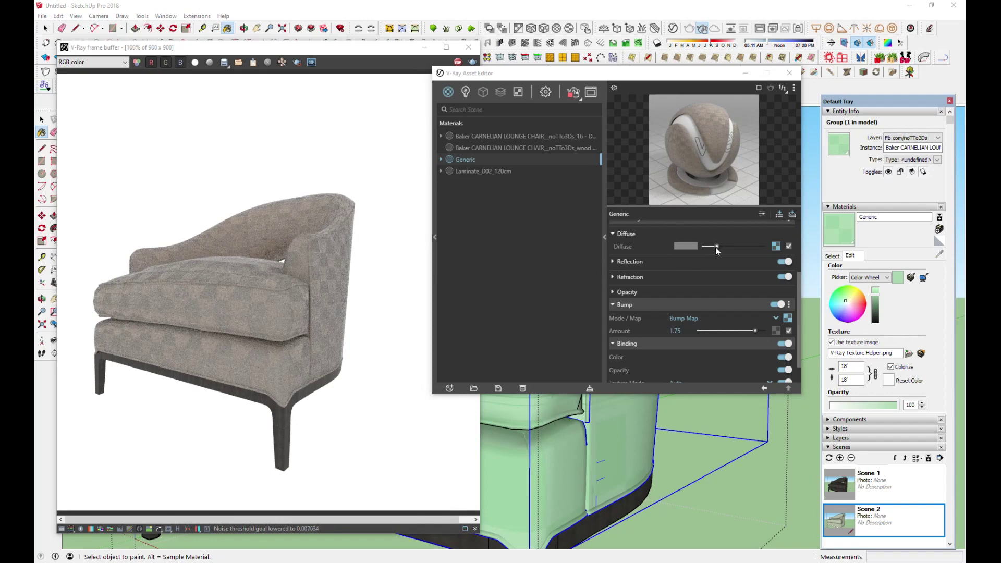
# Lower the Generic fabric's bump amount from 1.75 to about 0.35.
pyautogui.moveTo(748, 329); pyautogui.dragTo(713, 331)
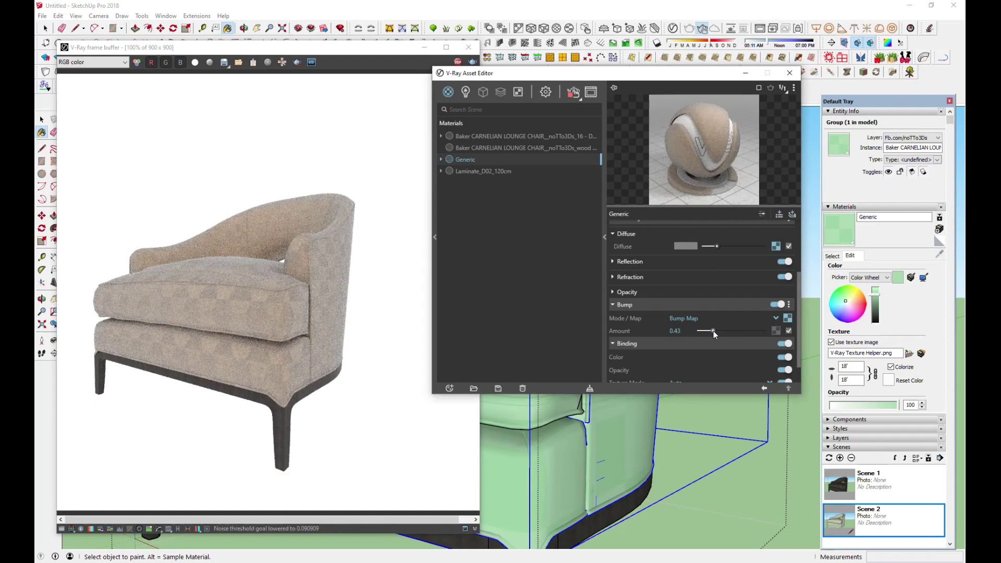
pyautogui.moveTo(707, 332); pyautogui.dragTo(706, 333)
pyautogui.click(787, 319)
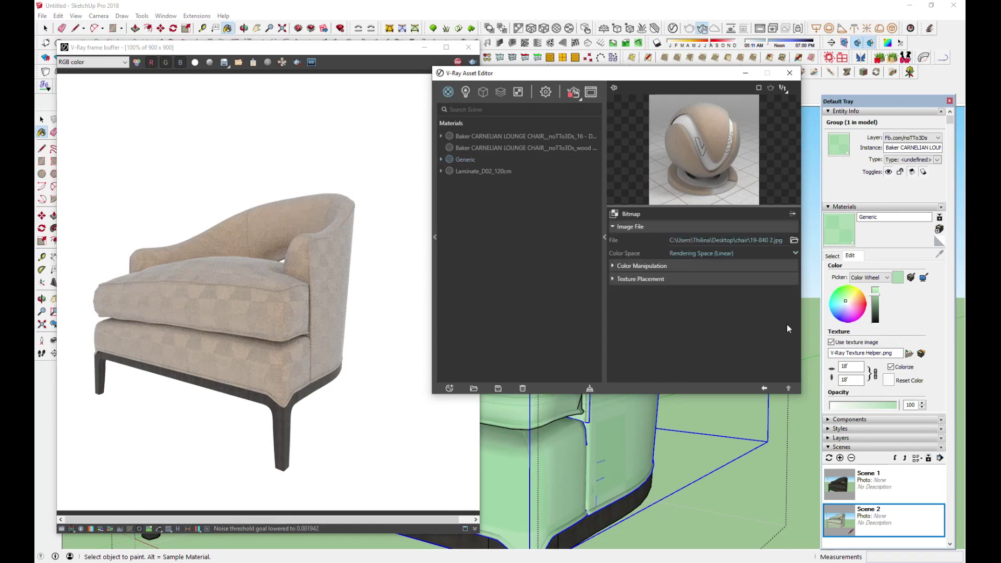
# Load Seamless_Beige_Fabric_Texture_SPECULAR from the Desktop as the bump image, keeping linear colour space.
pyautogui.click(794, 241)
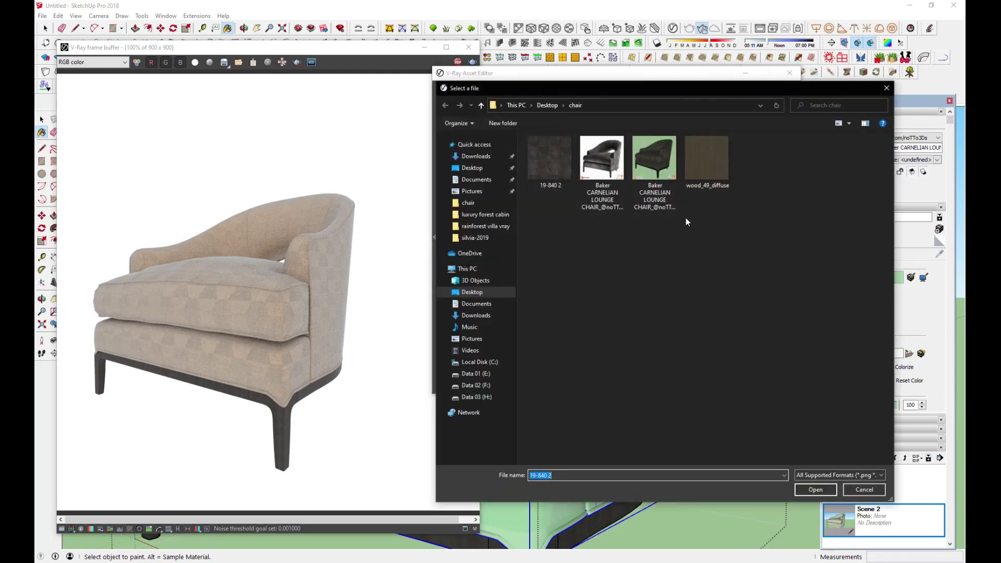
pyautogui.click(482, 105)
pyautogui.click(661, 170)
pyautogui.doubleClick(661, 170)
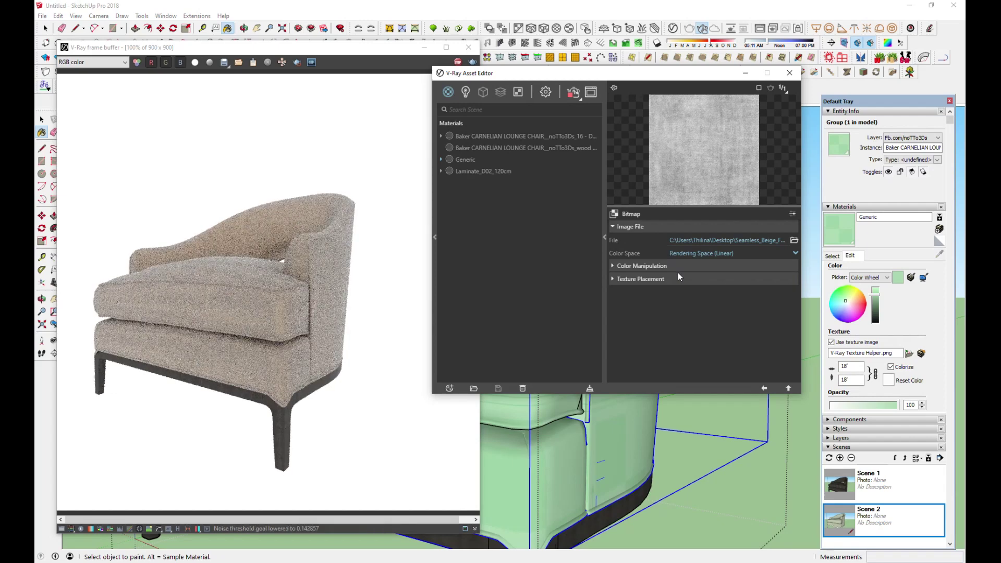
pyautogui.click(684, 253)
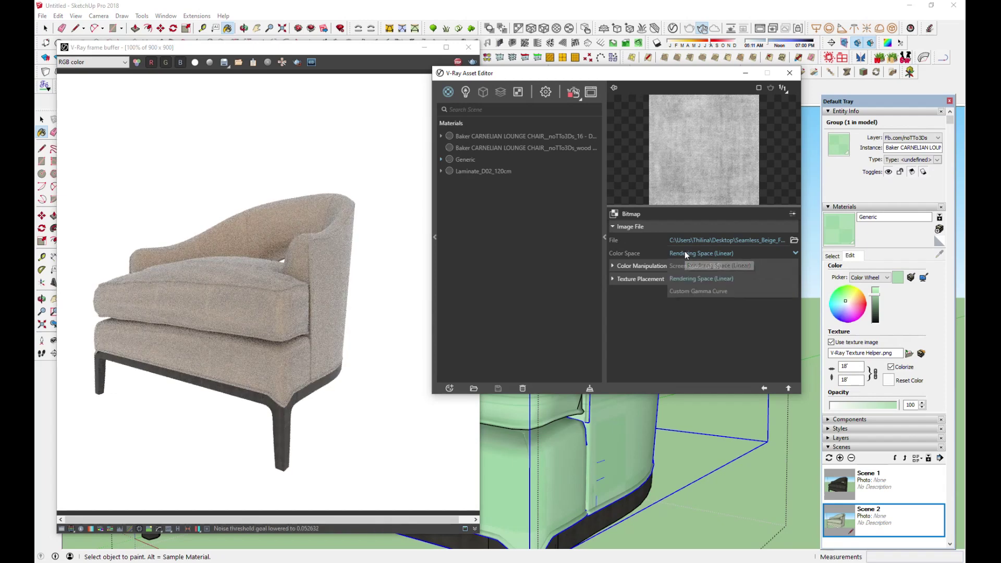
pyautogui.click(689, 278)
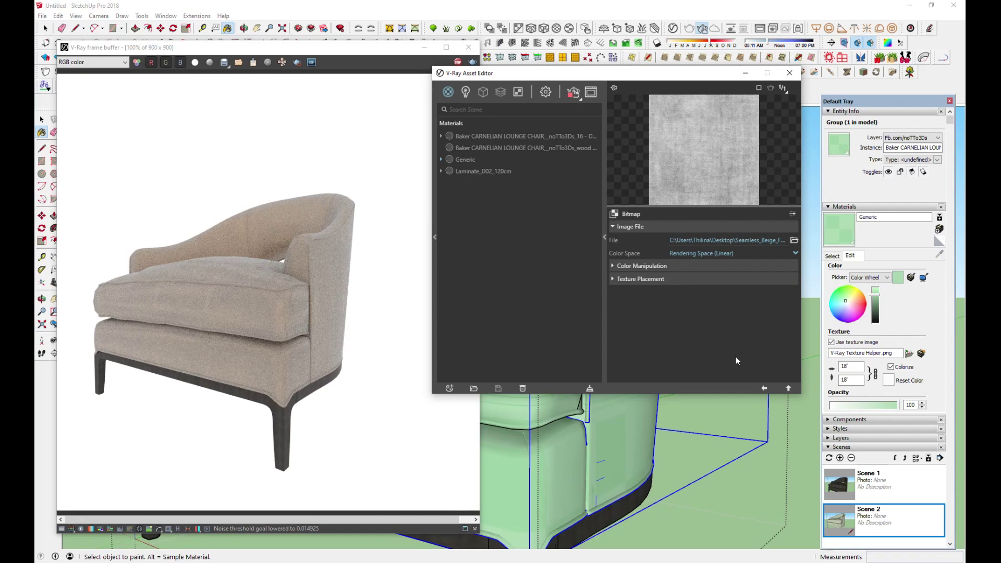
pyautogui.click(762, 388)
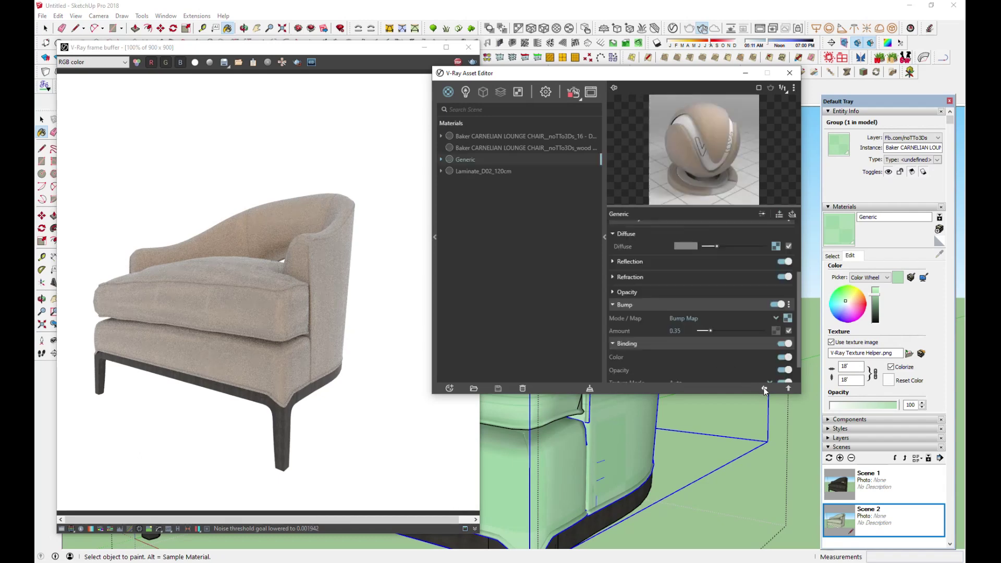
# Set the fabric's diffuse falloff Color A to a near-black brown.
pyautogui.click(775, 247)
pyautogui.click(686, 240)
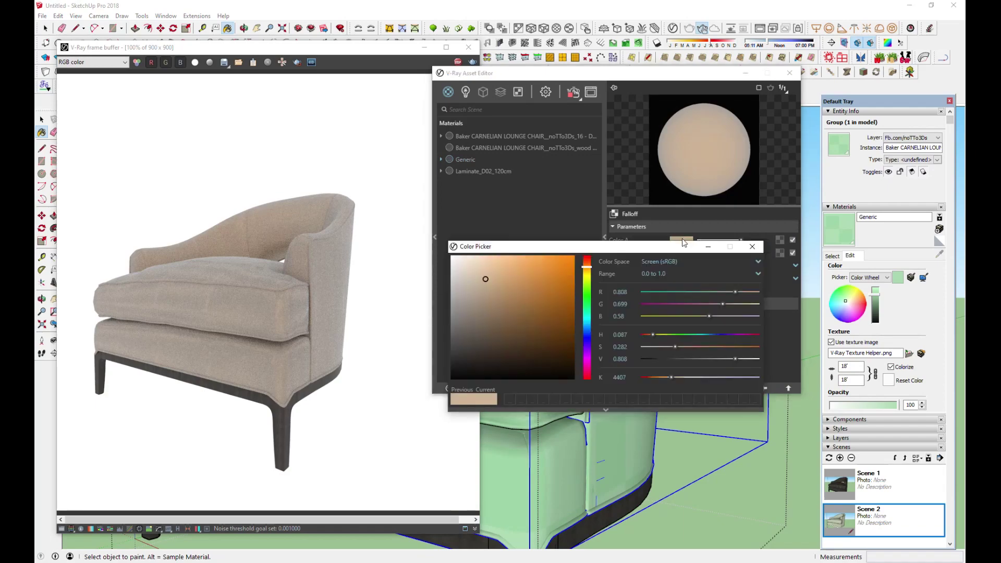
pyautogui.moveTo(534, 293); pyautogui.dragTo(554, 375)
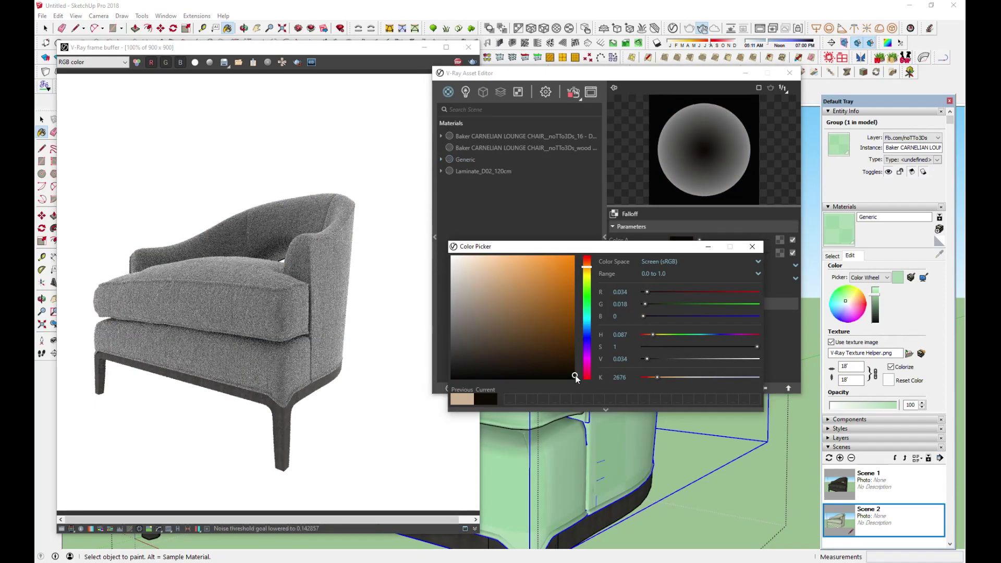
pyautogui.scroll(1, 192, 283)
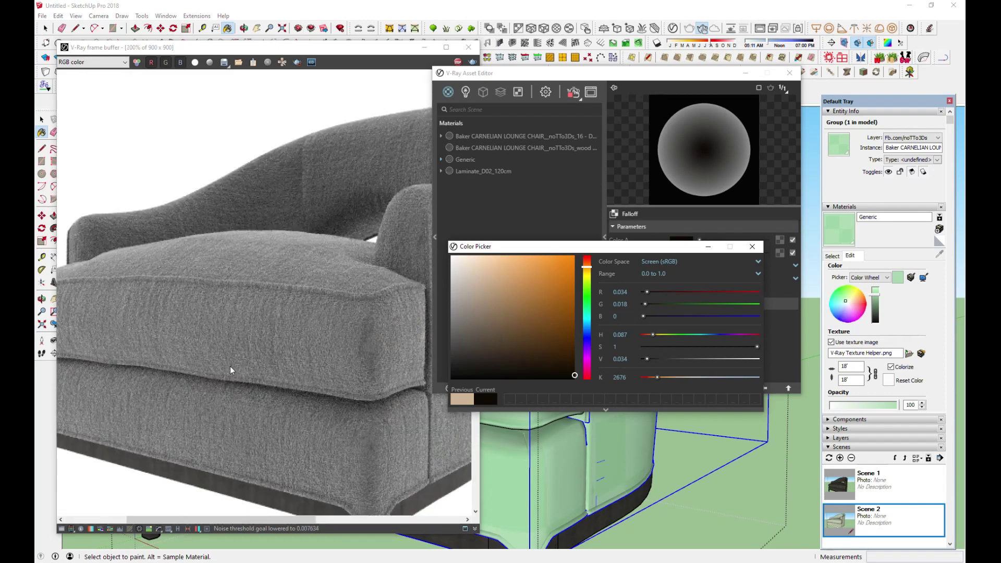
pyautogui.scroll(-1, 229, 367)
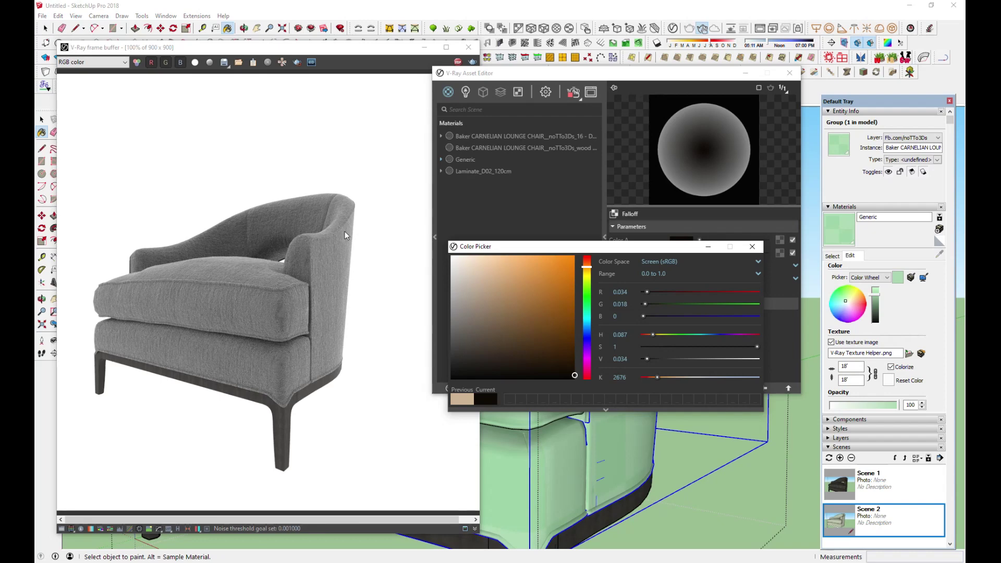
pyautogui.click(458, 62)
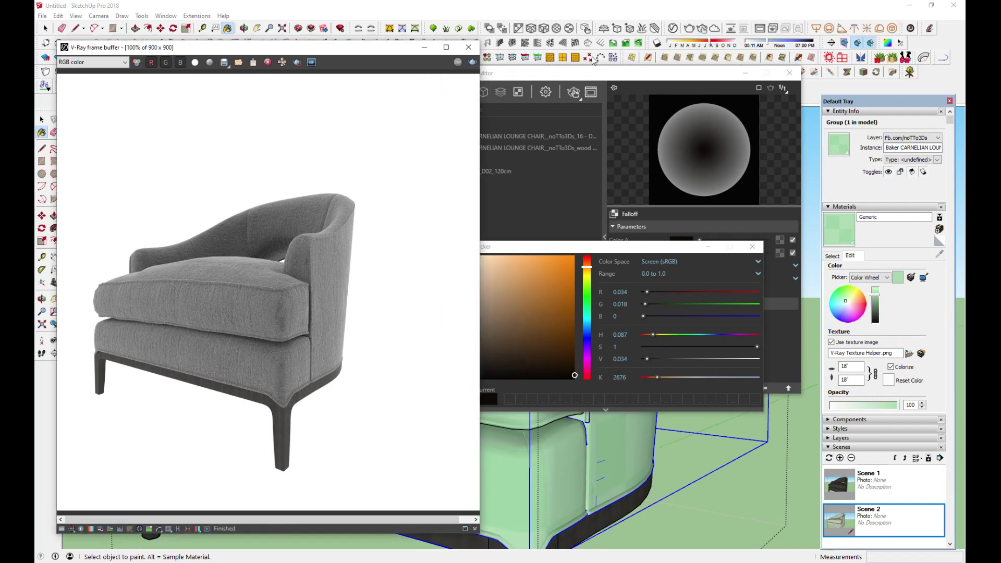
# Clear the selection and re-render the chair, zooming the frame buffer to check the grey fabric.
pyautogui.click(690, 29)
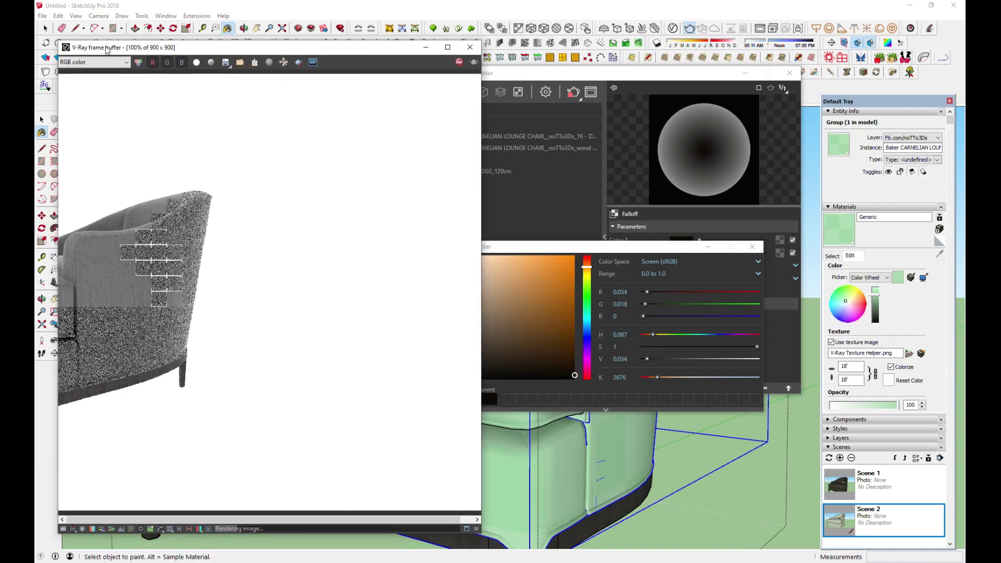
pyautogui.press('space')
pyautogui.click(751, 467)
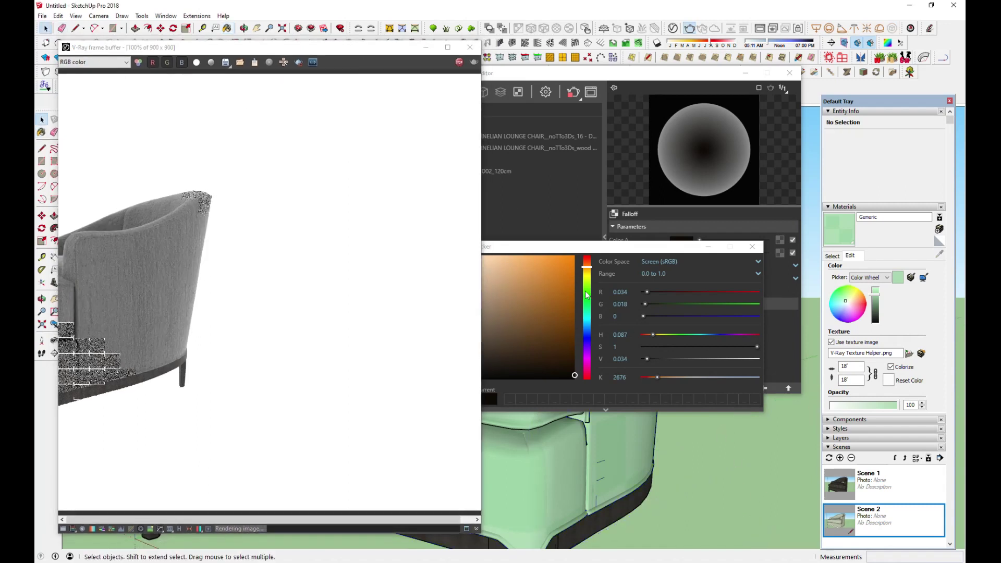
pyautogui.click(689, 30)
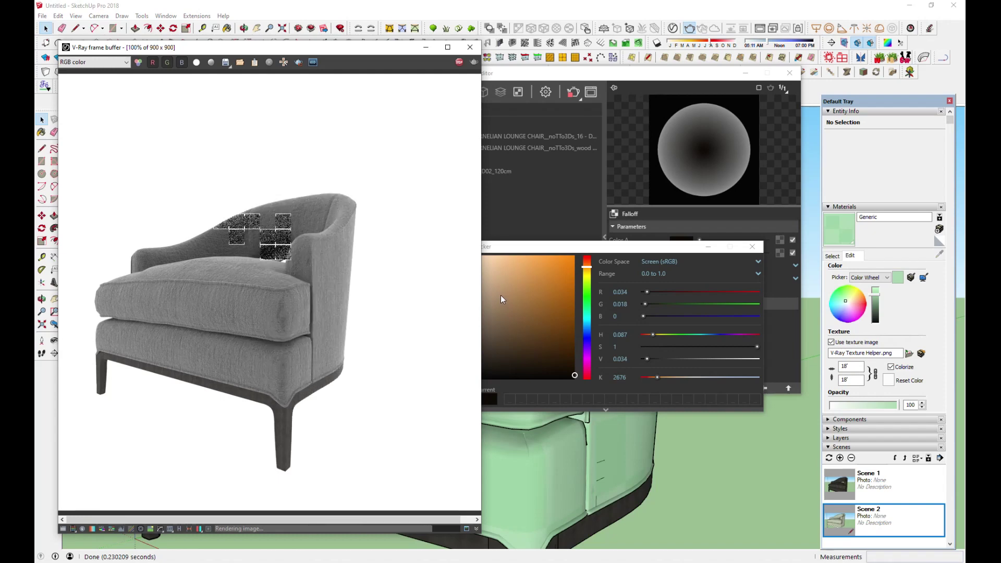
pyautogui.scroll(1, 223, 274)
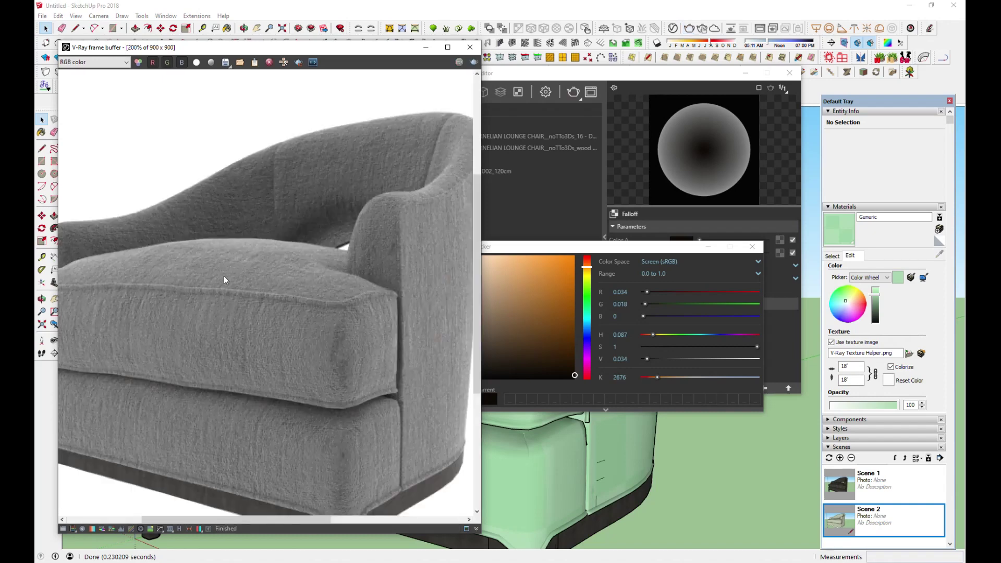
pyautogui.scroll(-1, 248, 309)
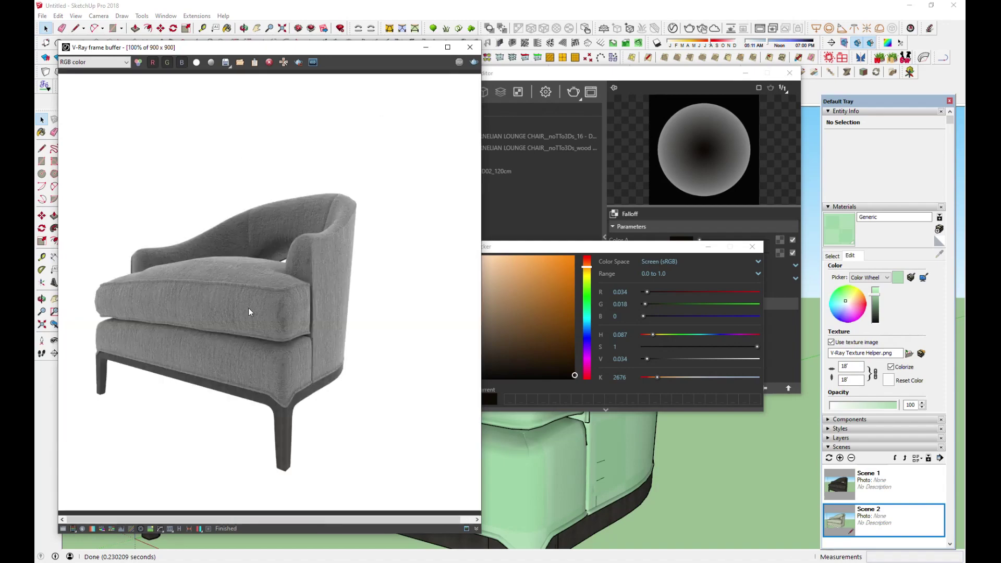
pyautogui.scroll(1, 249, 311)
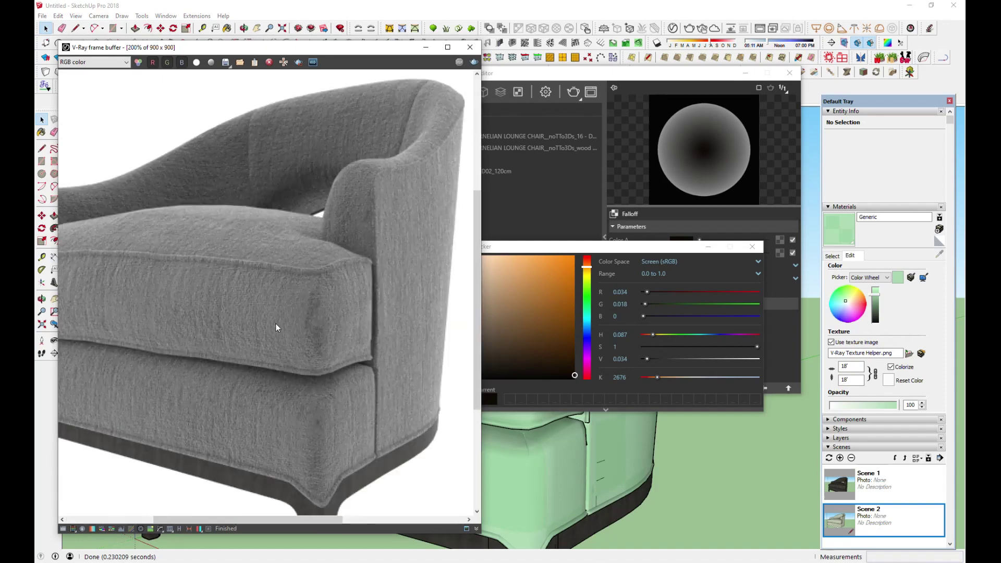
pyautogui.scroll(-1, 276, 324)
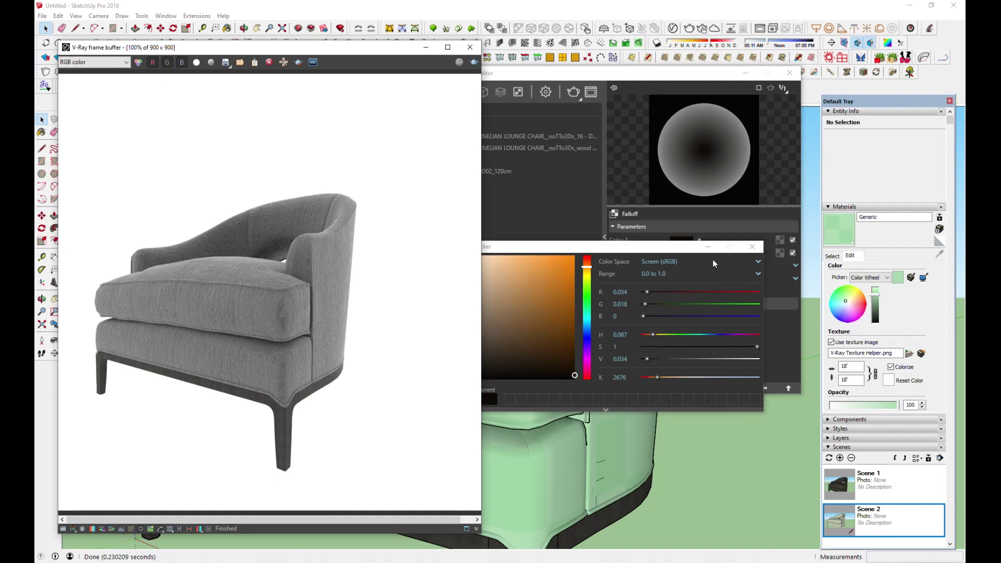
pyautogui.click(709, 248)
# Load 19-840 2.jpg from the chair folder as the fabric bump image and re-render.
pyautogui.click(761, 388)
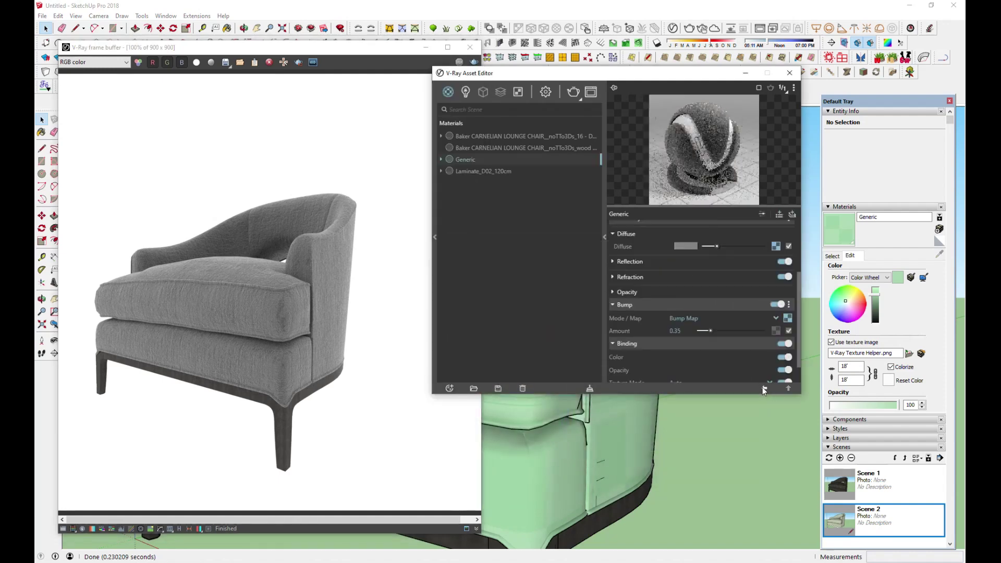
pyautogui.click(790, 332)
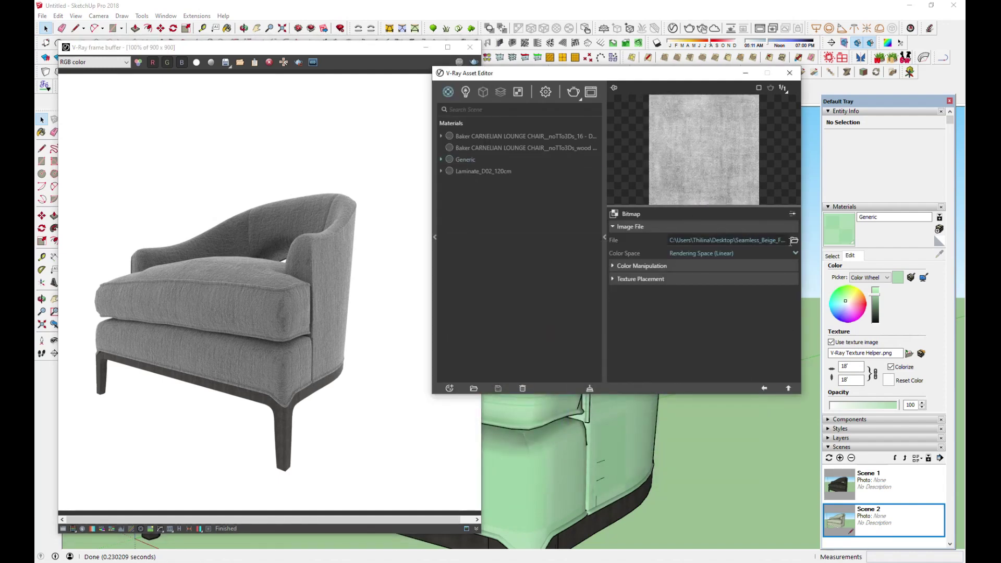
pyautogui.click(794, 240)
pyautogui.doubleClick(557, 165)
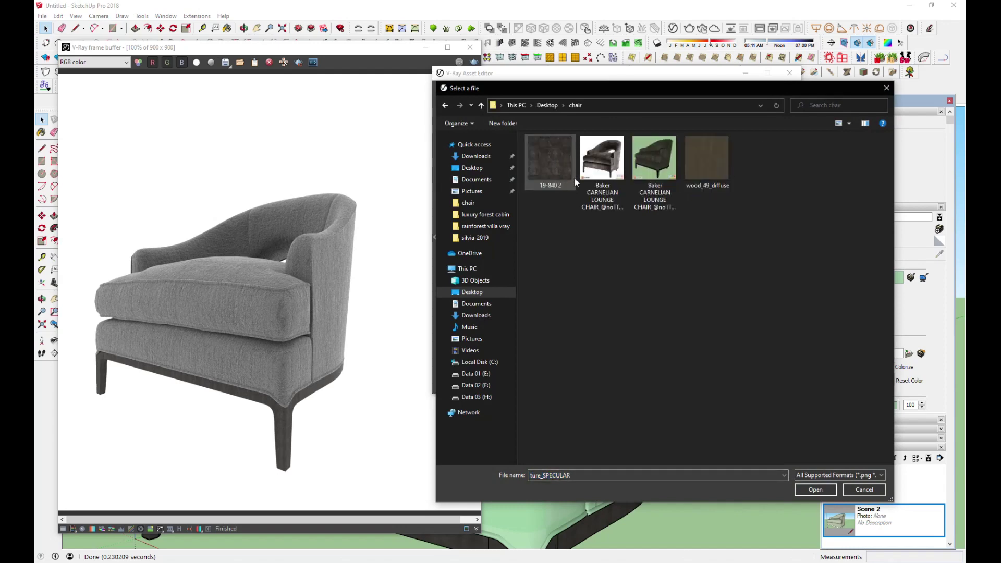
pyautogui.doubleClick(547, 154)
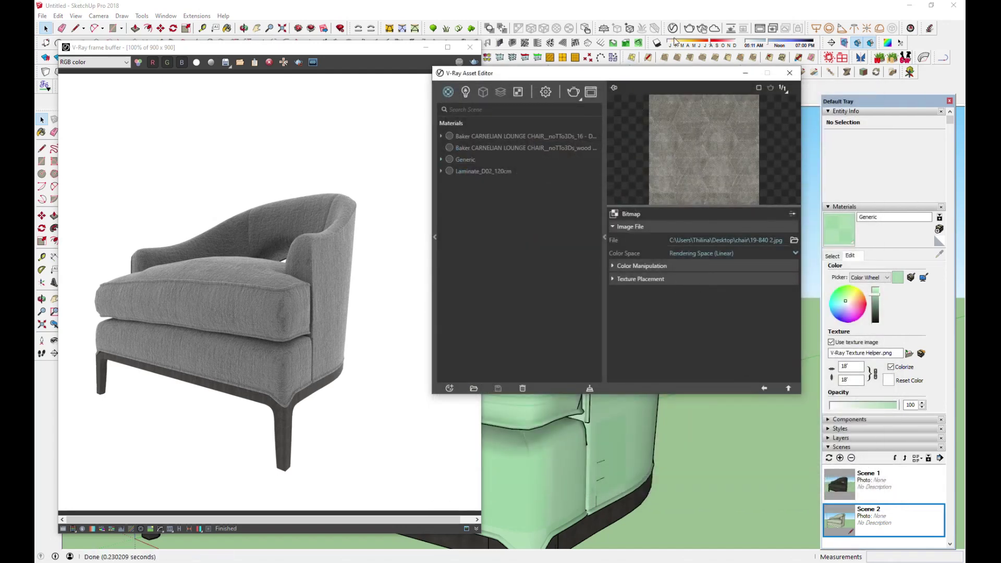
pyautogui.click(690, 32)
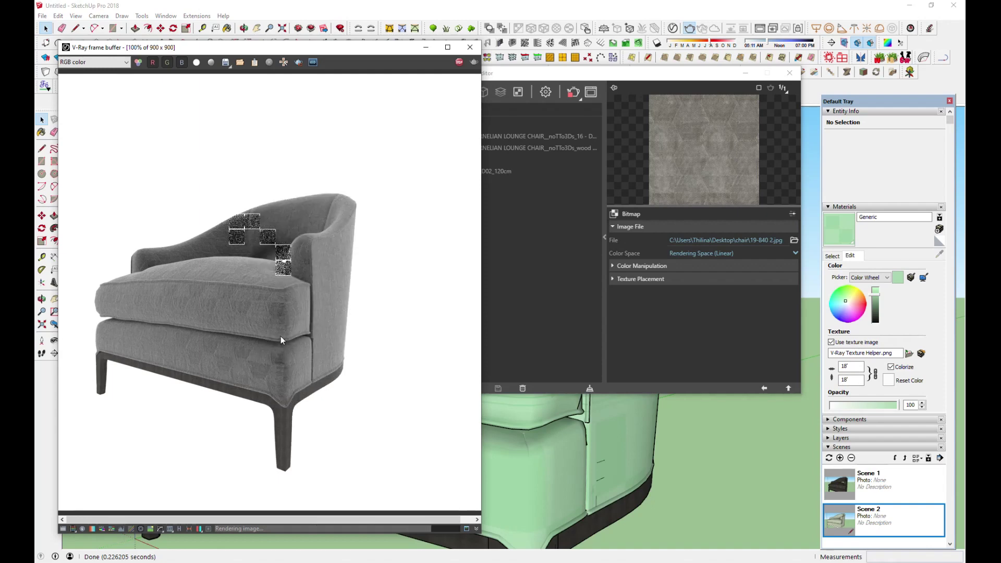
pyautogui.scroll(2, 281, 340)
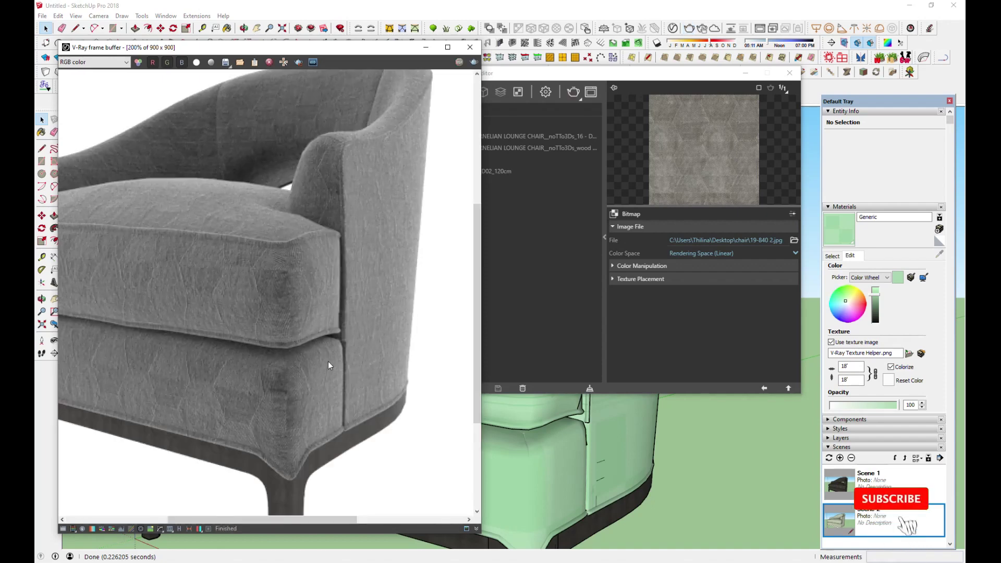
pyautogui.scroll(-2, 329, 362)
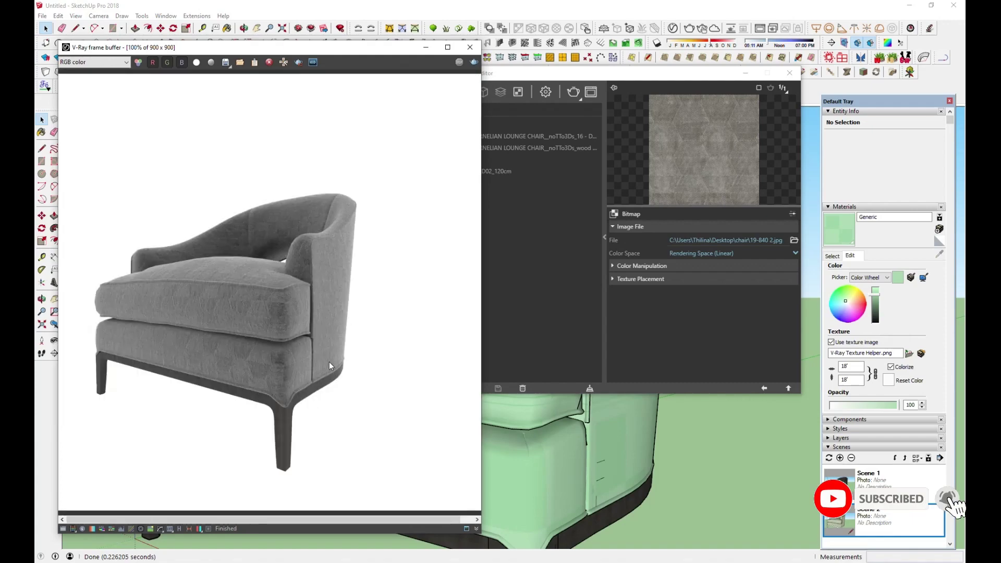